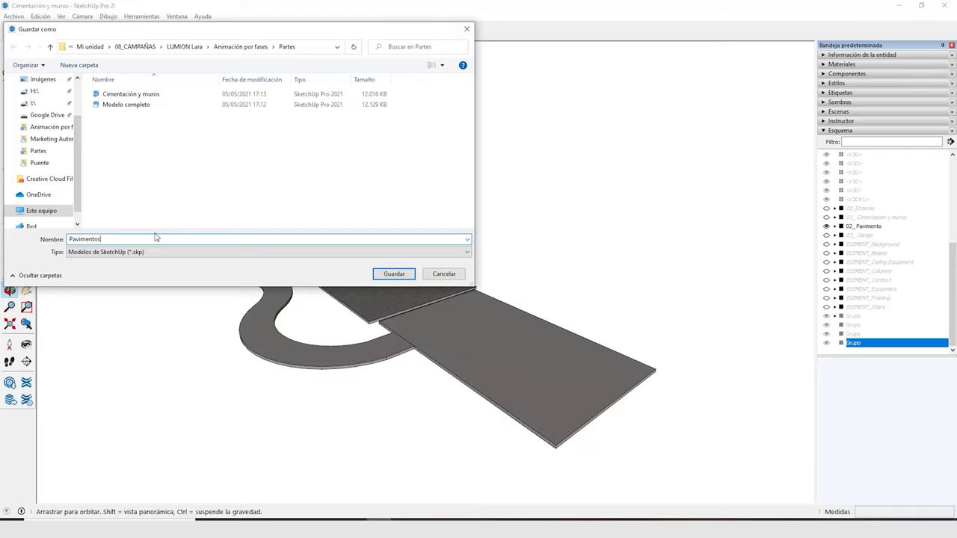
Save the paving-only model as Pavimentos in the Partes folder in SketchUp format
left_click(396, 274)
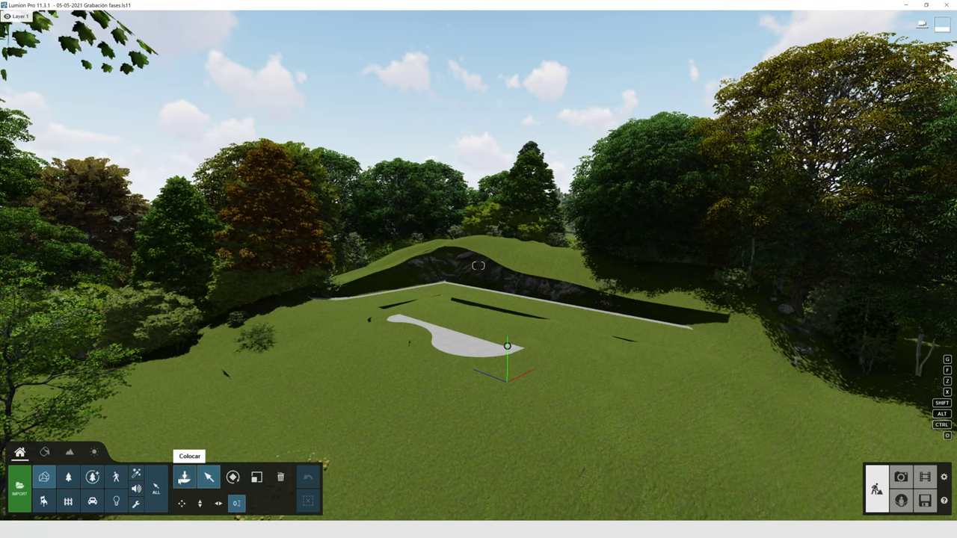
Switch to Lumion, import 02_ cimentación y muros.skp into the Fases category and place it on the terrain near the existing origin
left_click(17, 489)
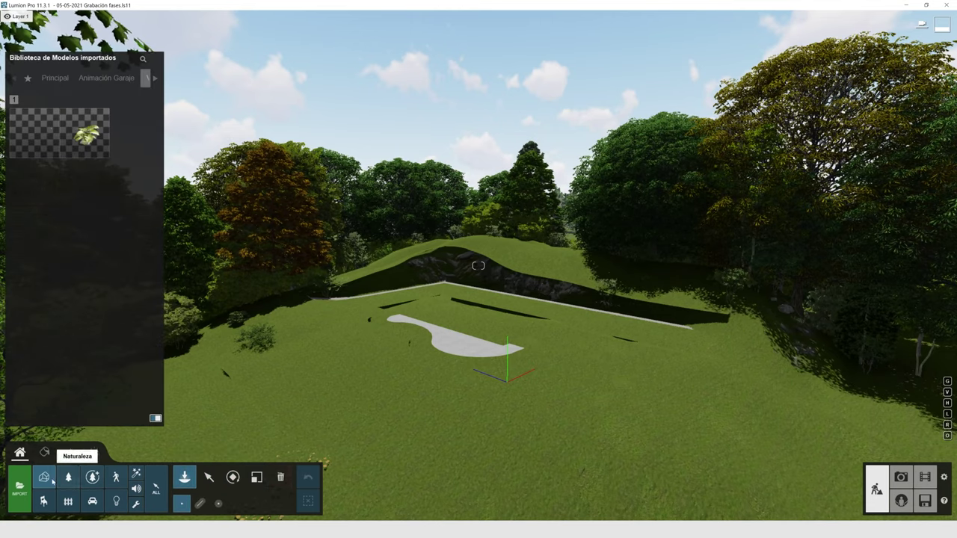
left_click(15, 497)
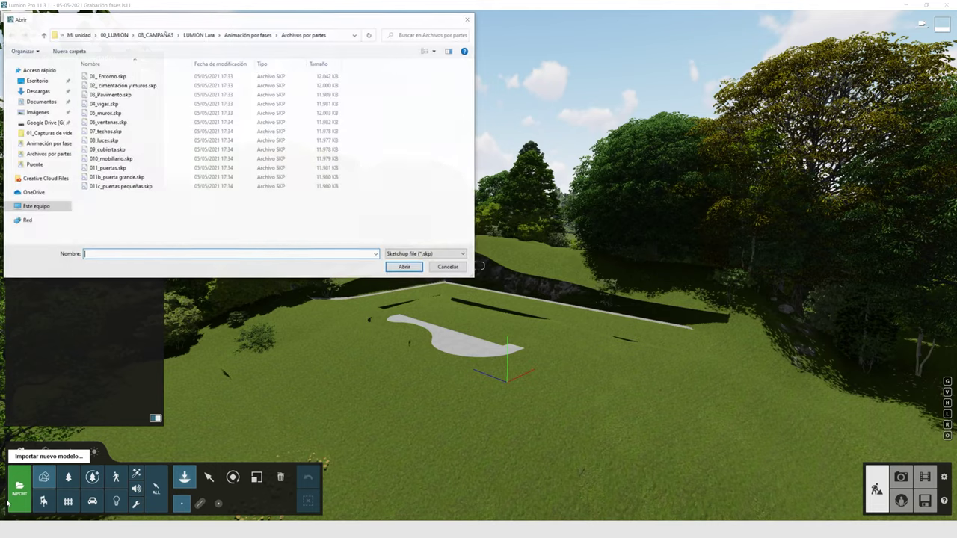
left_click(136, 86)
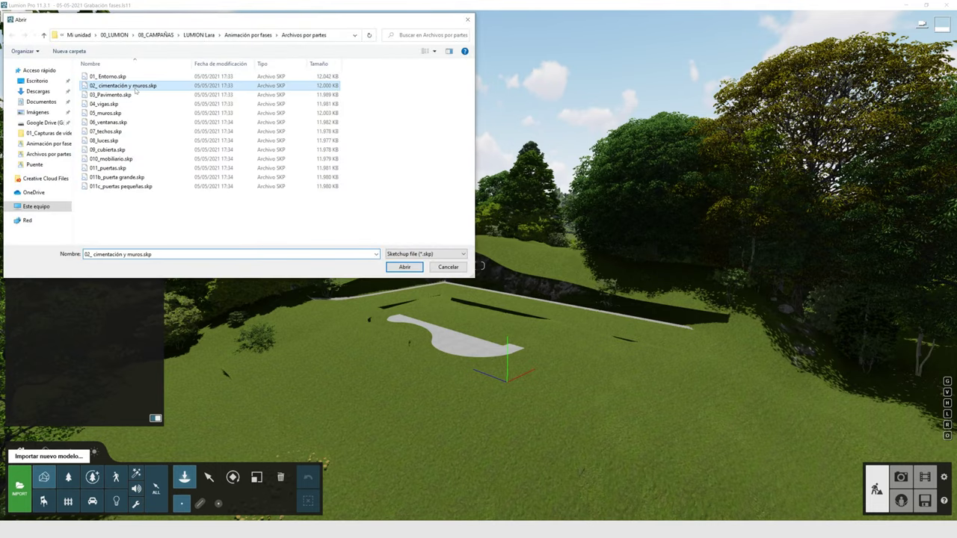
left_click(404, 267)
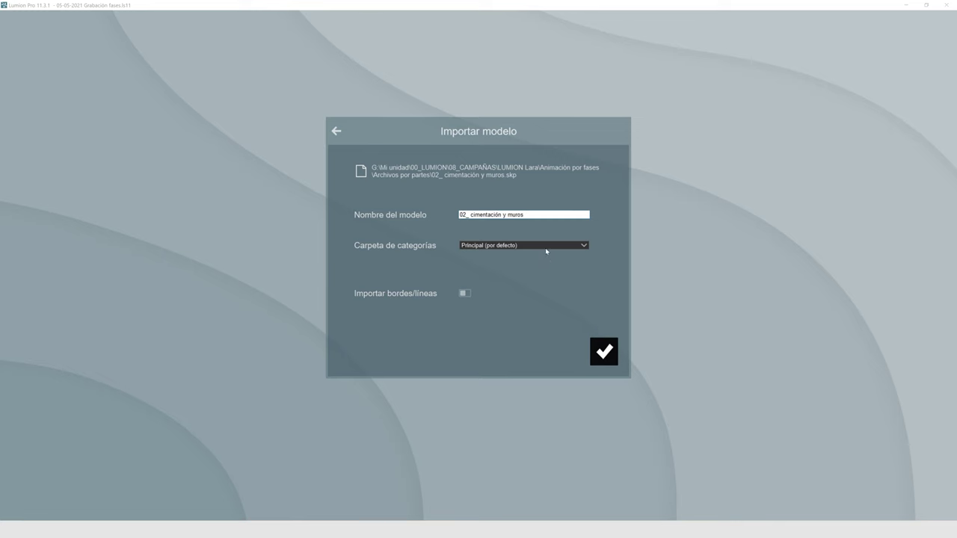
left_click(545, 247)
left_click(492, 288)
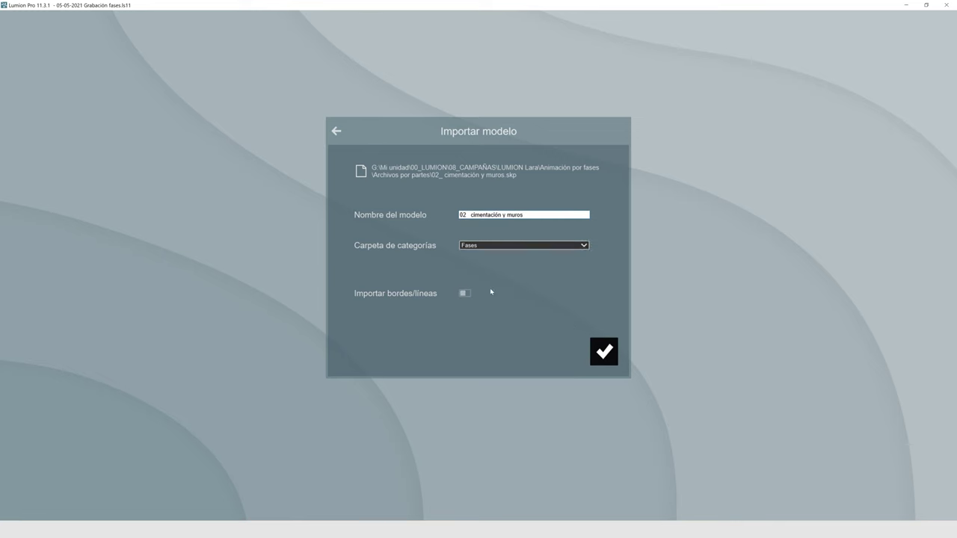
left_click(604, 355)
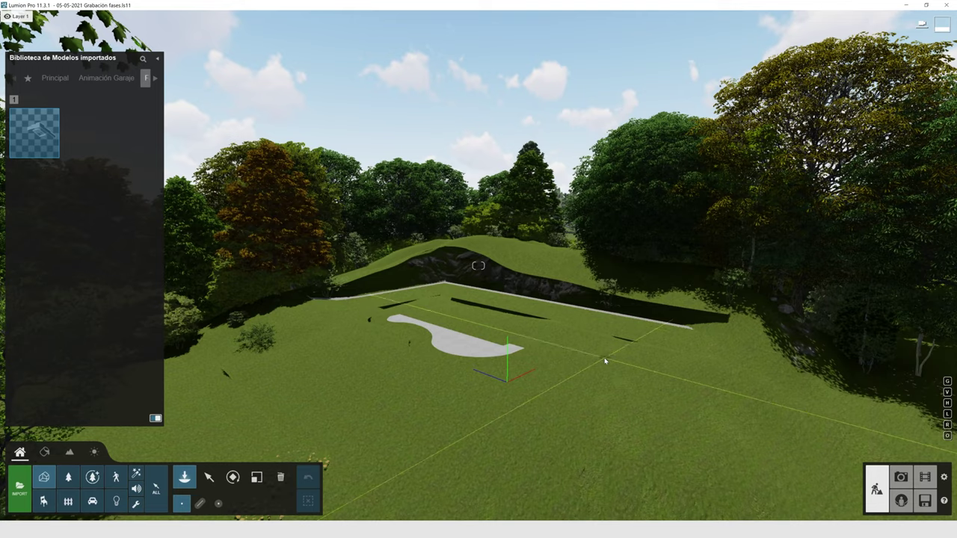
left_click(538, 363)
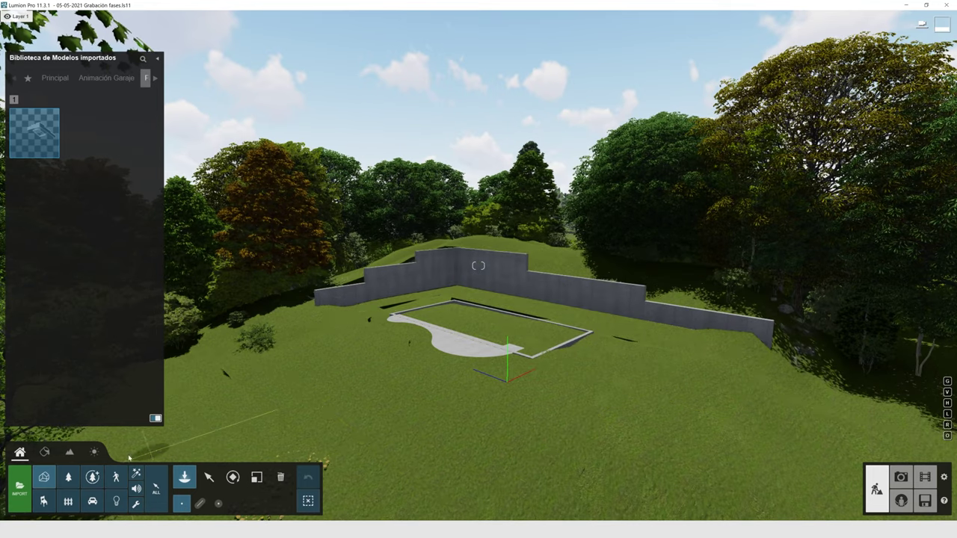
Import 03_Pavimento.skp into the Fases category and place it over the foundation
left_click(19, 485)
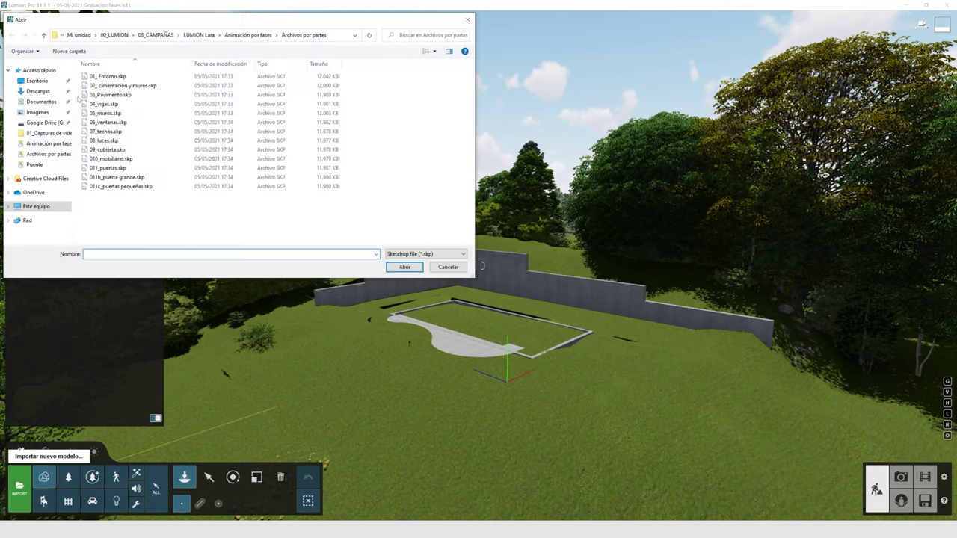
left_click(109, 95)
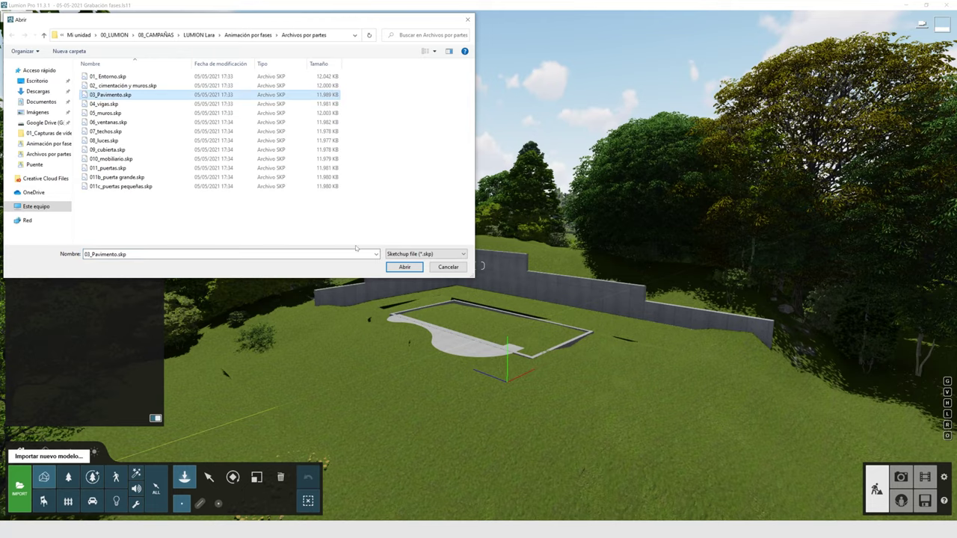
left_click(408, 271)
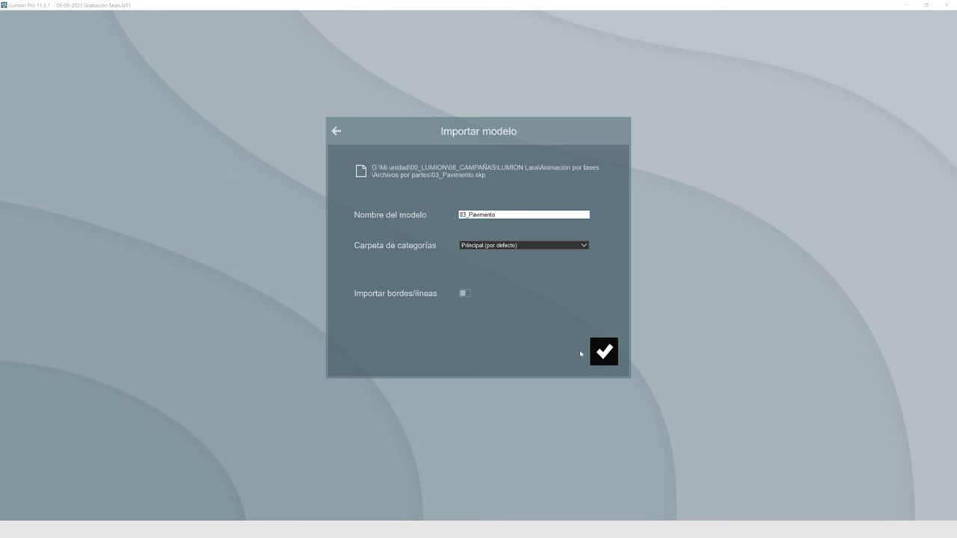
left_click(553, 246)
left_click(508, 290)
left_click(597, 358)
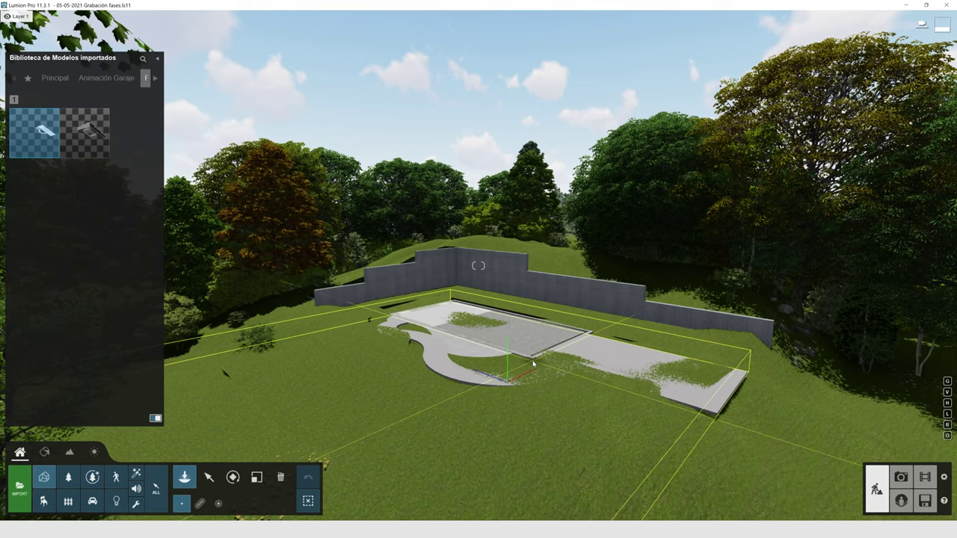
Import 04_vigas.skp into the Fases category and place the beams over the paving
left_click(19, 484)
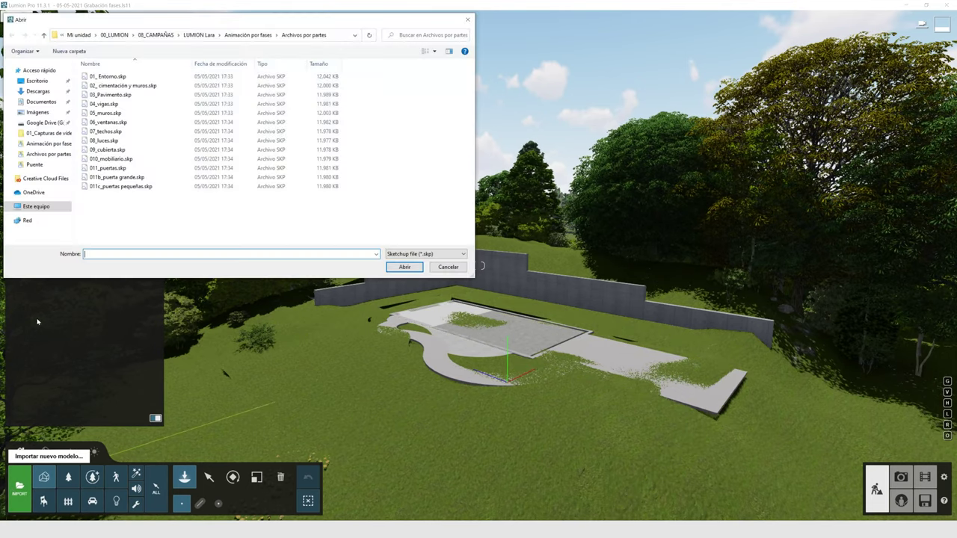
left_click(109, 107)
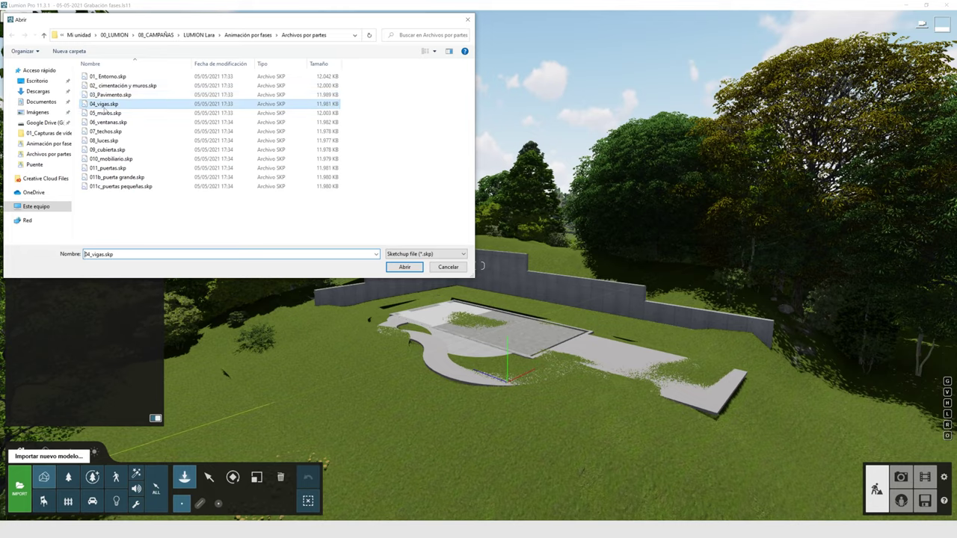
left_click(402, 270)
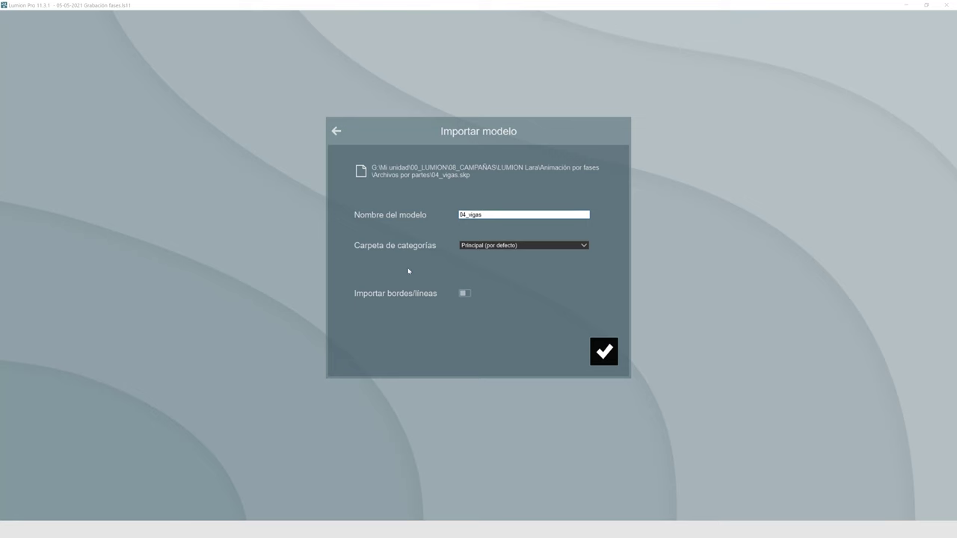
left_click(541, 246)
left_click(503, 294)
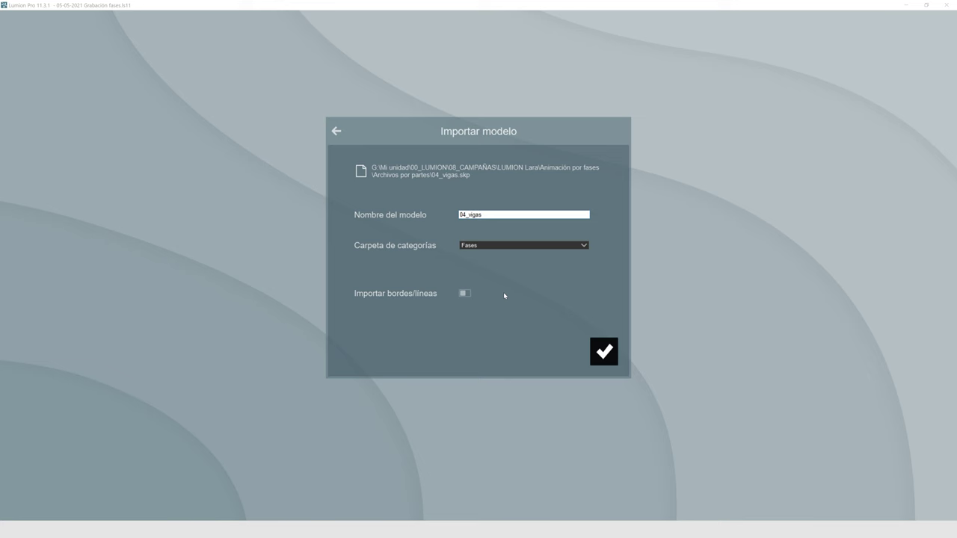
left_click(602, 352)
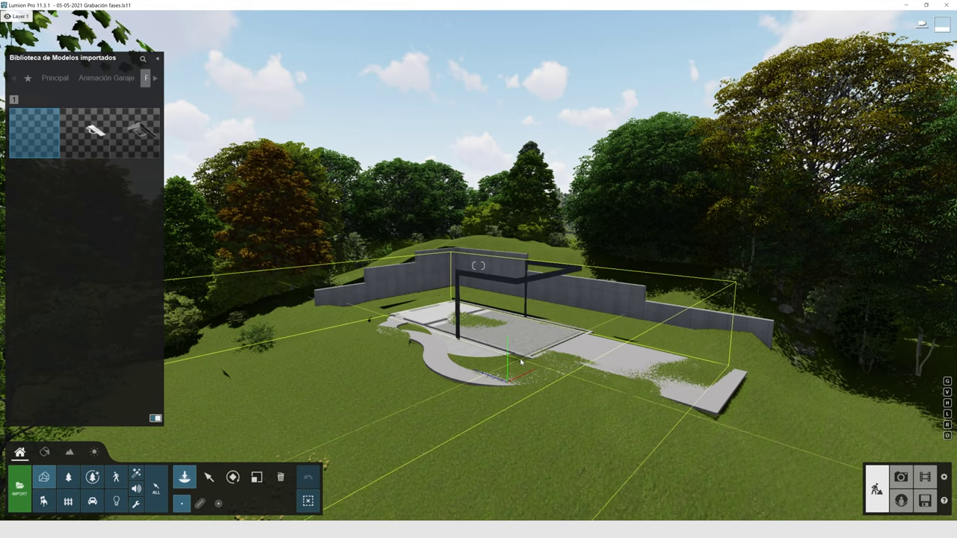
left_click(521, 362)
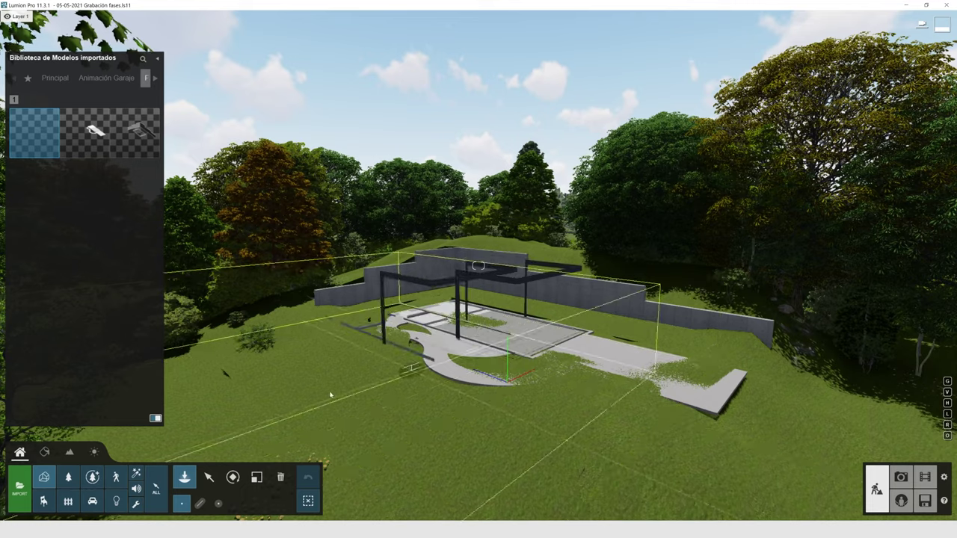
Select the foundation-and-walls, paving and beams models together and set their position to X 0, Y 2, Z 0
left_click(208, 477)
left_click(496, 263)
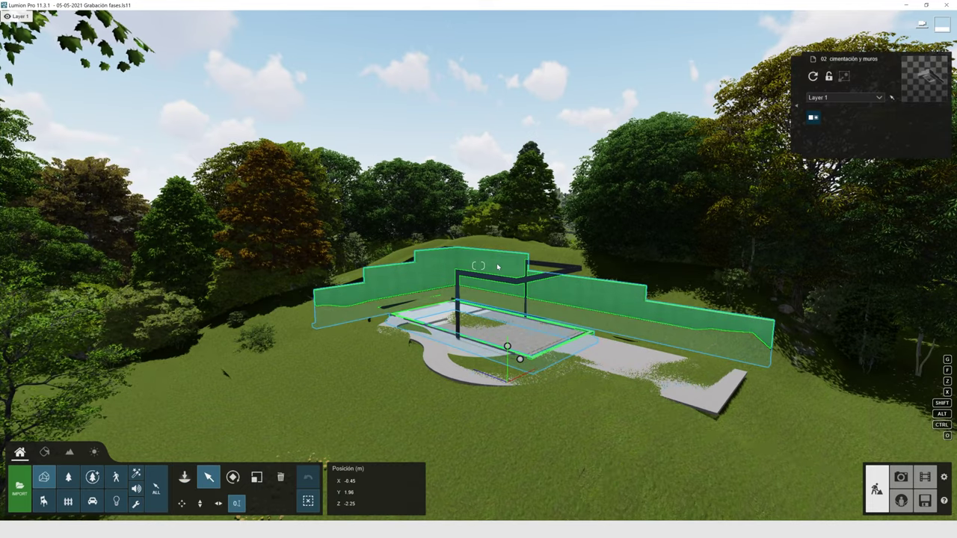
key("ctrl")
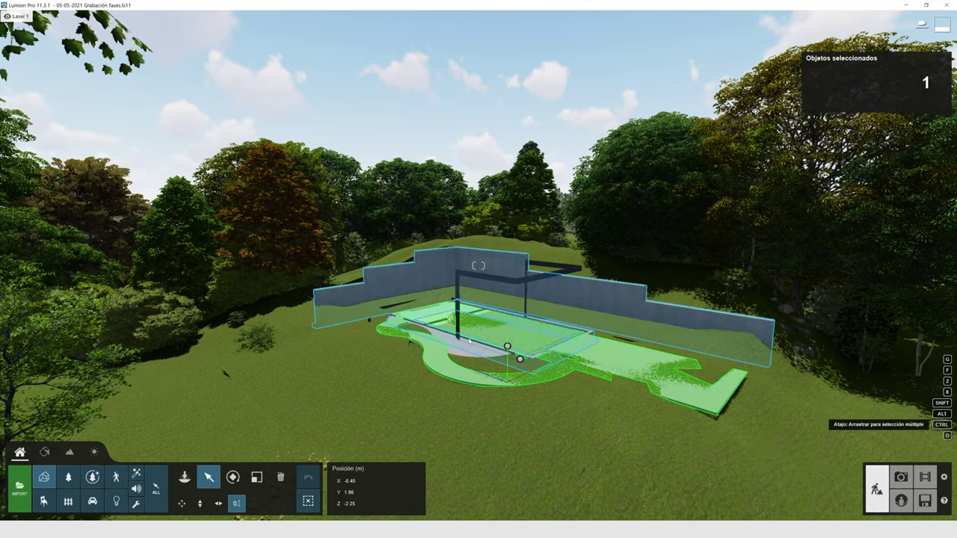
left_click(603, 347, "ctrl")
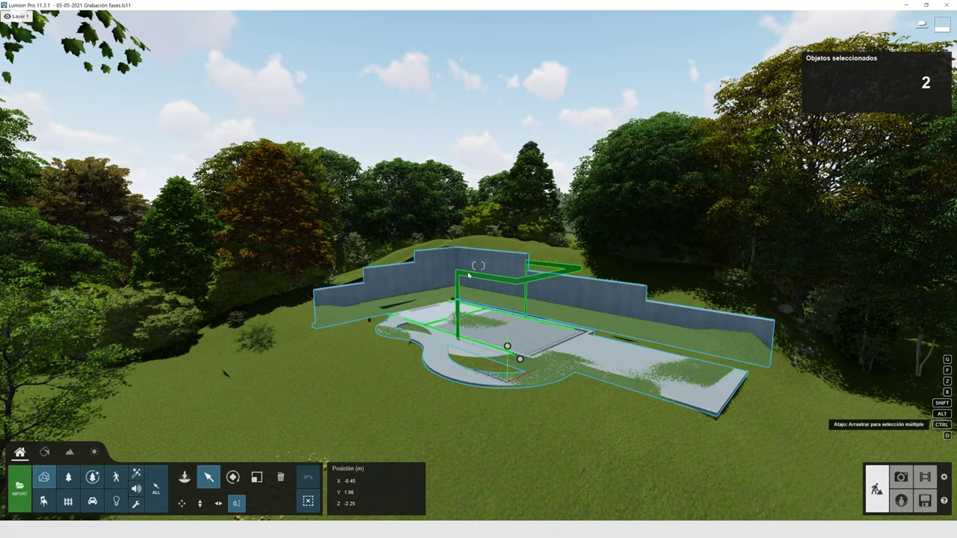
left_click(469, 276, "ctrl")
left_click(363, 491)
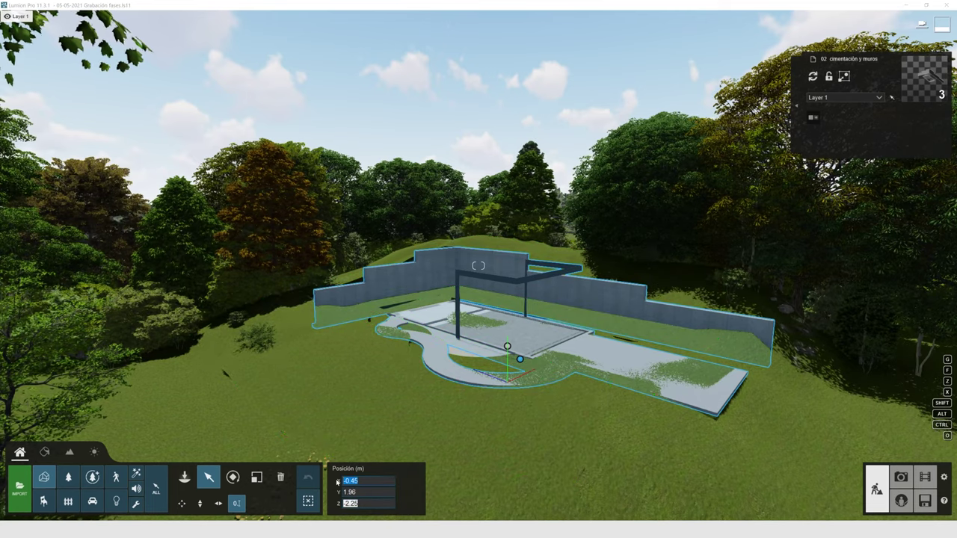
type("0")
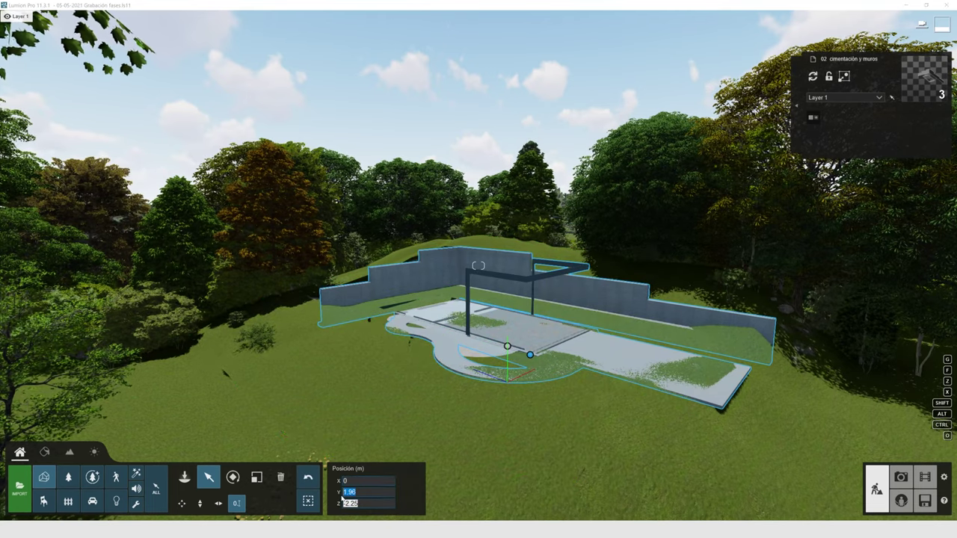
key("Tab")
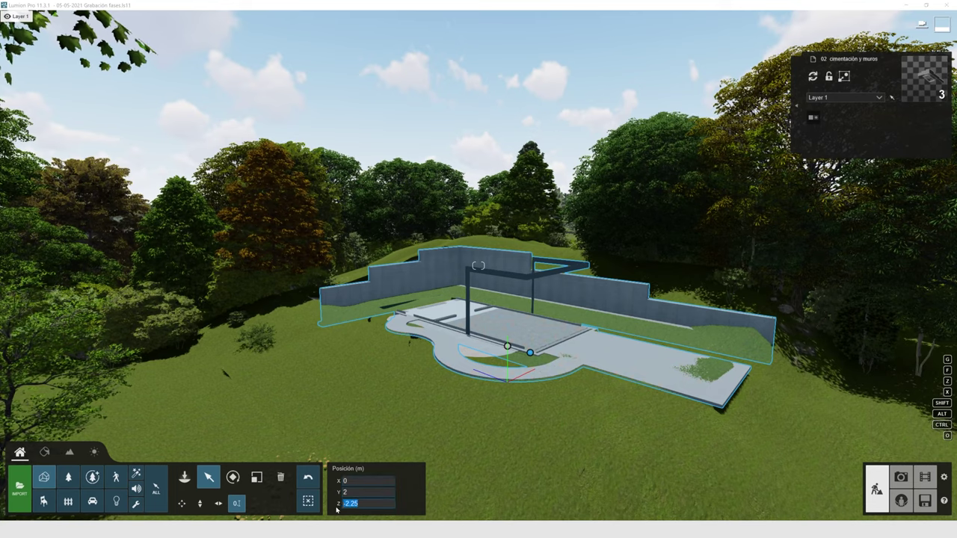
type("0")
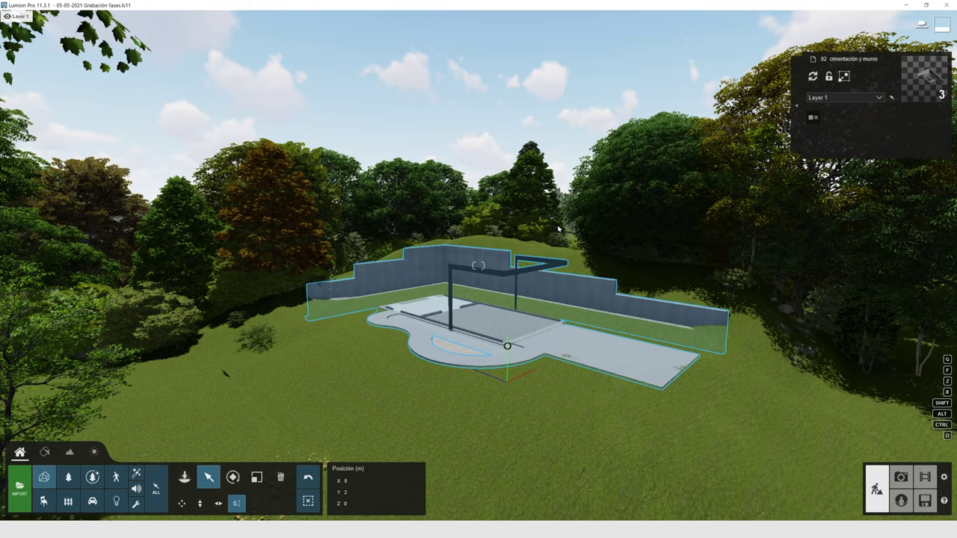
Move the foundation-and-walls model to the Cimentación y muros layer
scroll(558, 229, "up", 3)
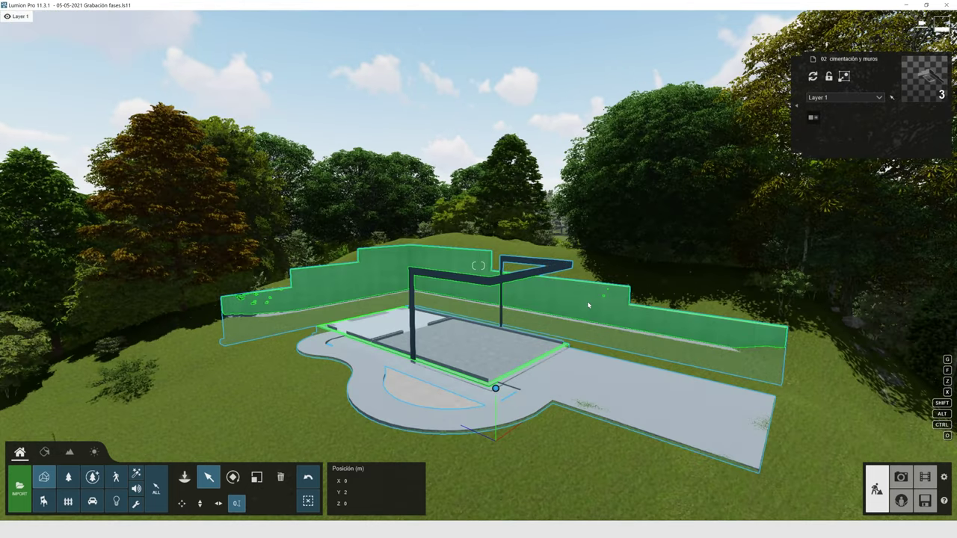
left_click(847, 98)
left_click(849, 125)
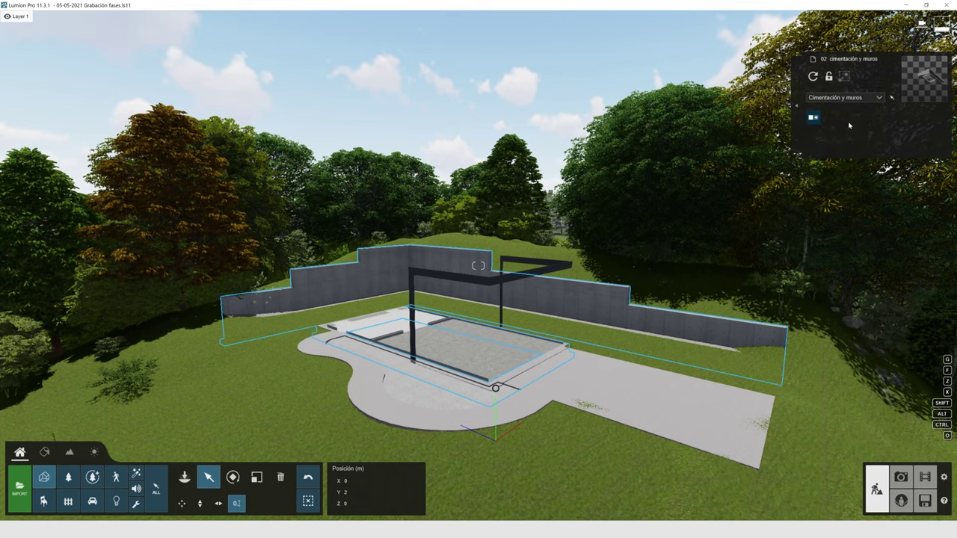
Select the paving model and move it to the Pavimento layer
left_click(606, 385)
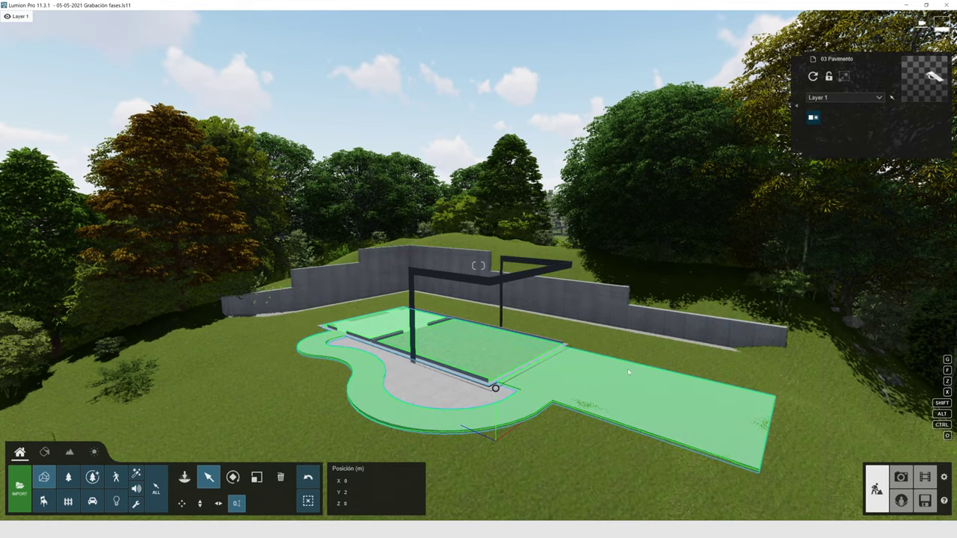
left_click(842, 98)
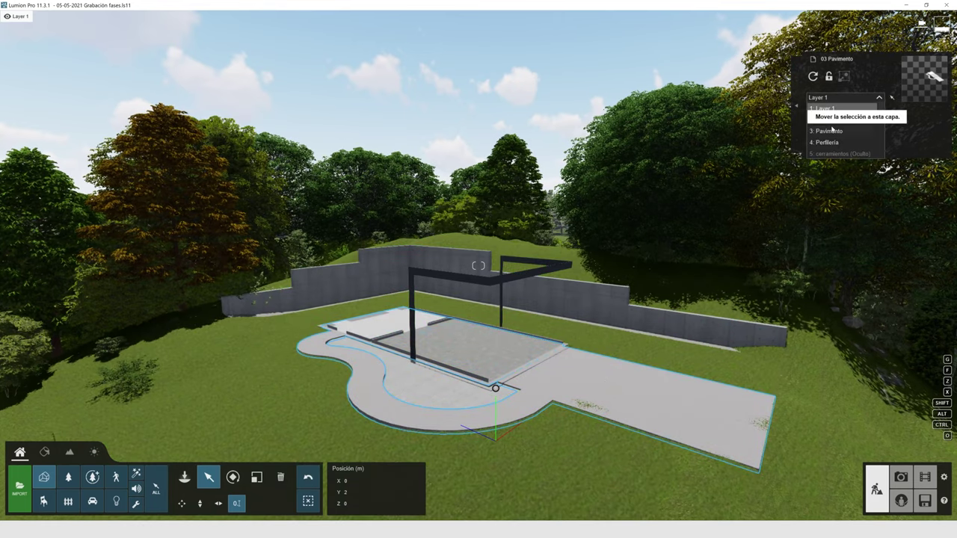
left_click(826, 131)
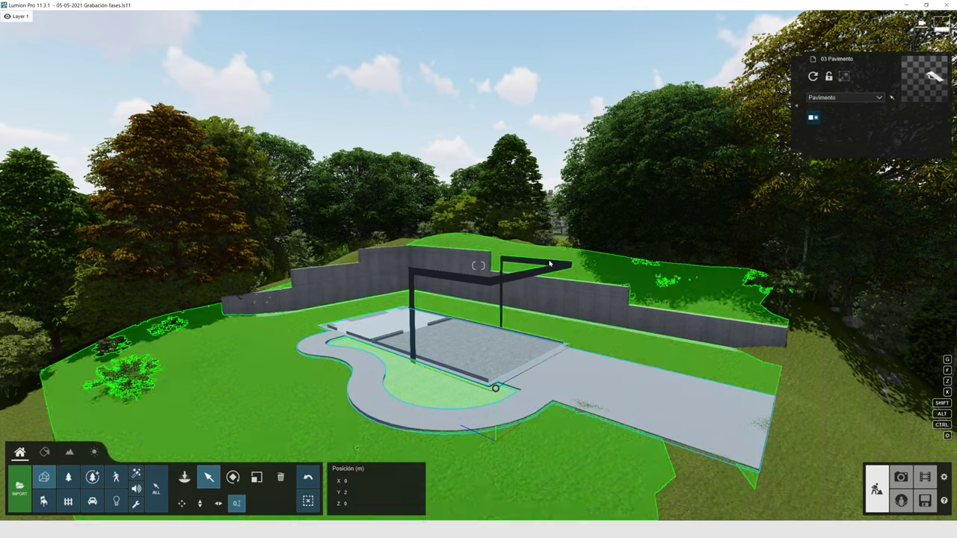
Select the beams model and move it to the Perfilería layer
left_click(545, 269)
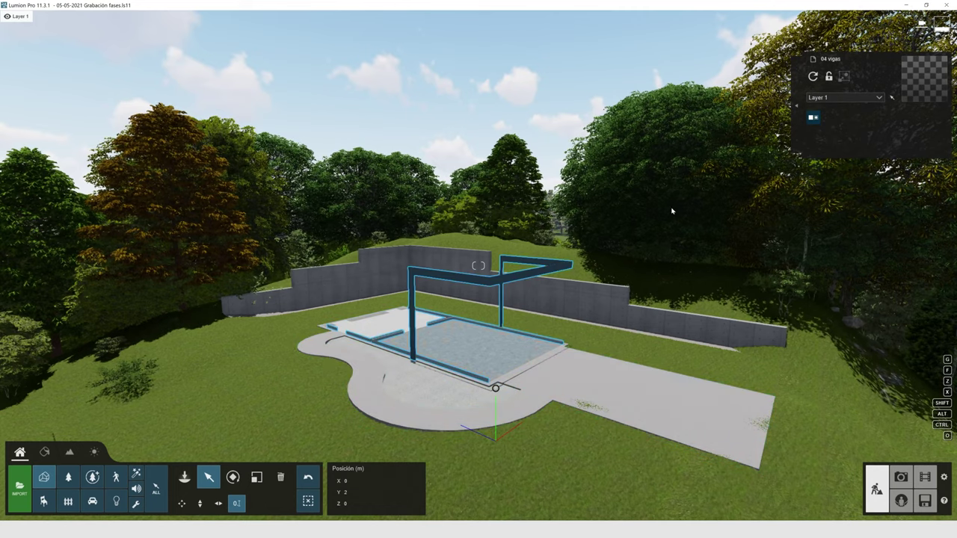
left_click(843, 97)
left_click(825, 144)
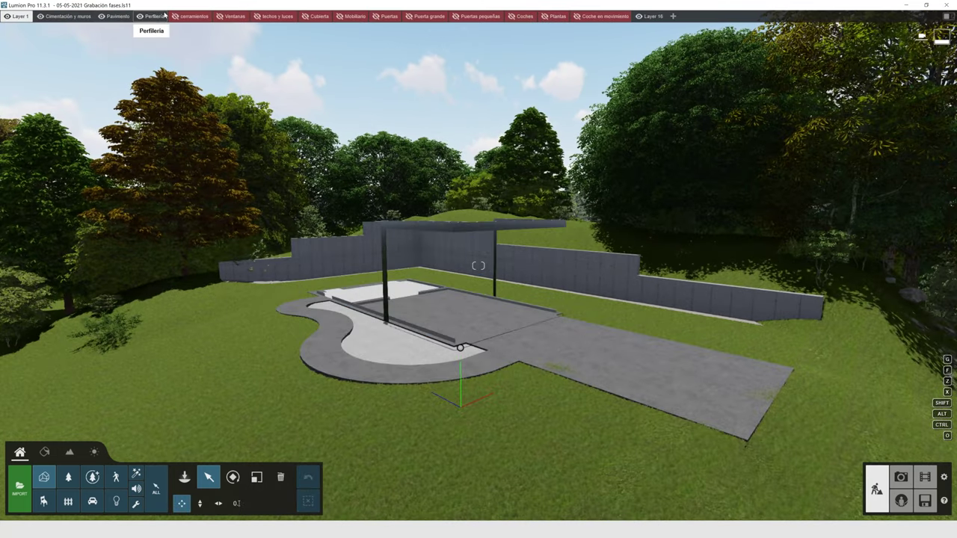
Show the hidden cerramientos, Ventanas, techos y luces, Cubierta and Mobiliario layers
left_click(174, 16)
left_click(220, 15)
left_click(257, 15)
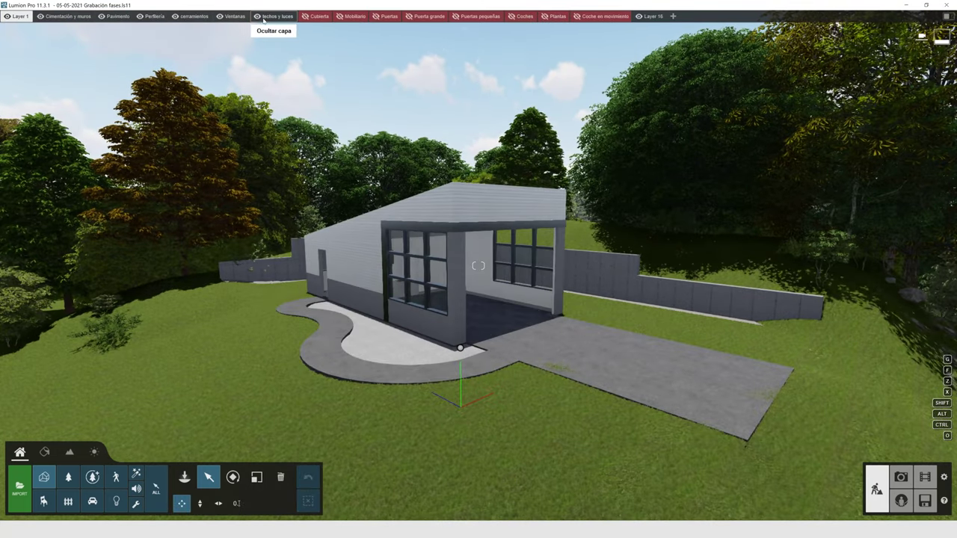
left_click(305, 16)
left_click(340, 16)
Show the hidden Puerta grande, Puertas pequeñas, Coches and Plantas layers
left_click(409, 16)
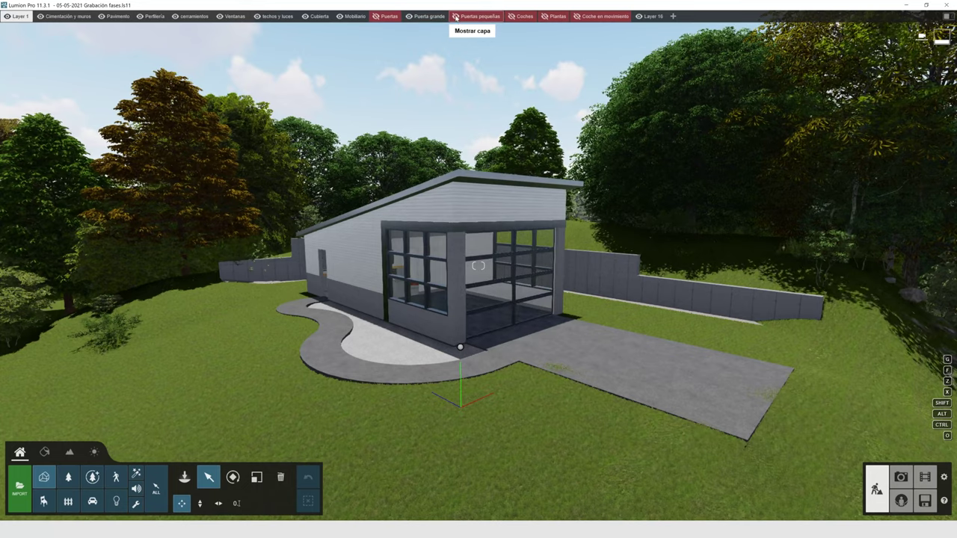
left_click(456, 16)
left_click(512, 16)
left_click(545, 17)
key("d")
right_click_drag(553, 242, 560, 253)
left_click(568, 258)
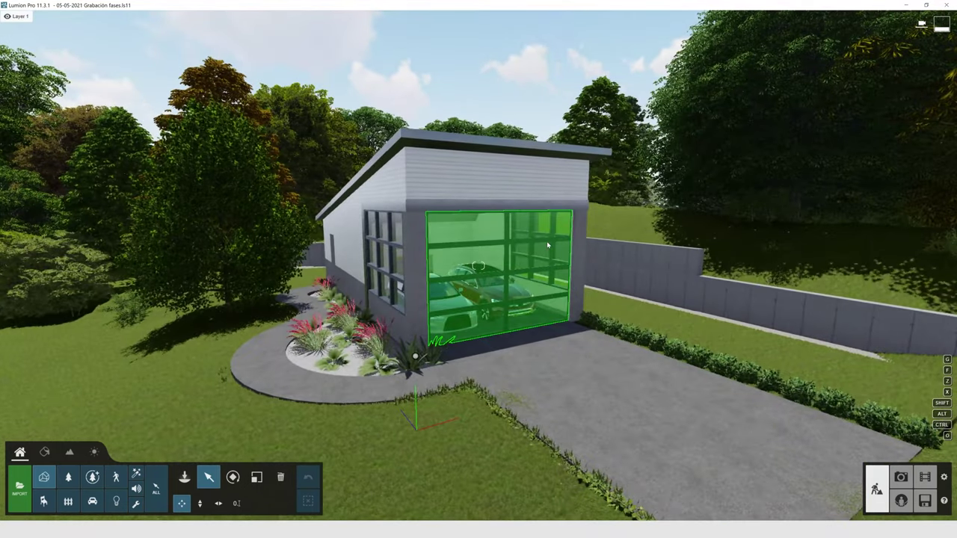
Switch to Movie mode and play the first clip's camera path to preview the garage
key("Delete")
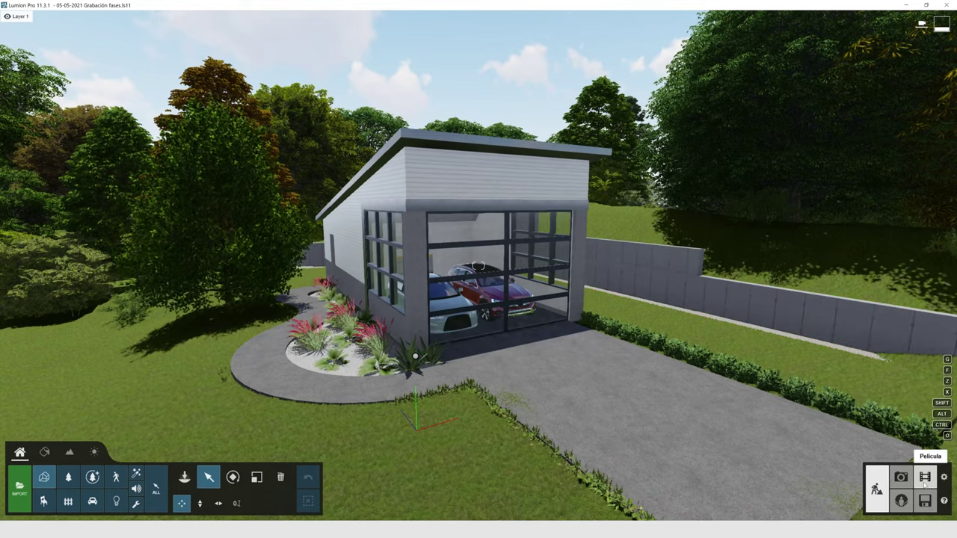
left_click(924, 479)
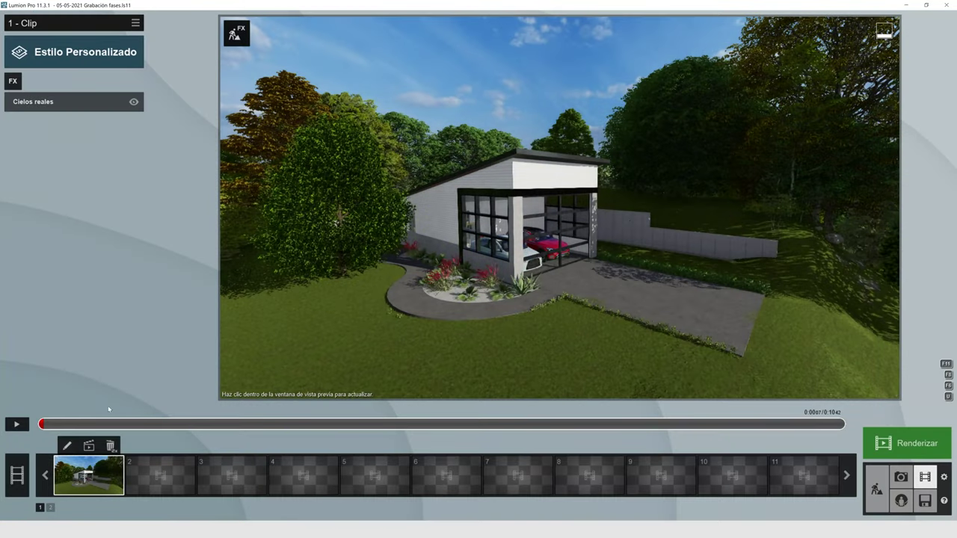
left_click(12, 426)
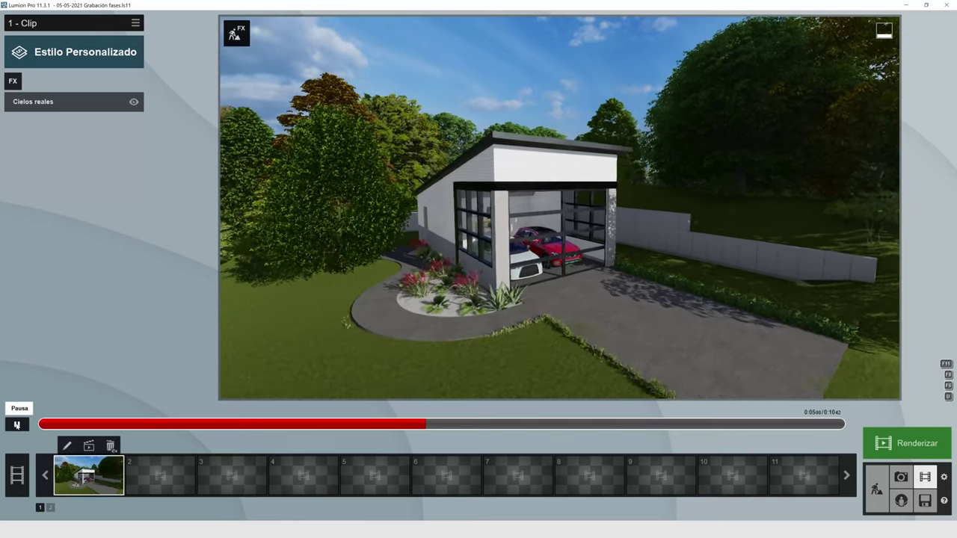
left_click(17, 425)
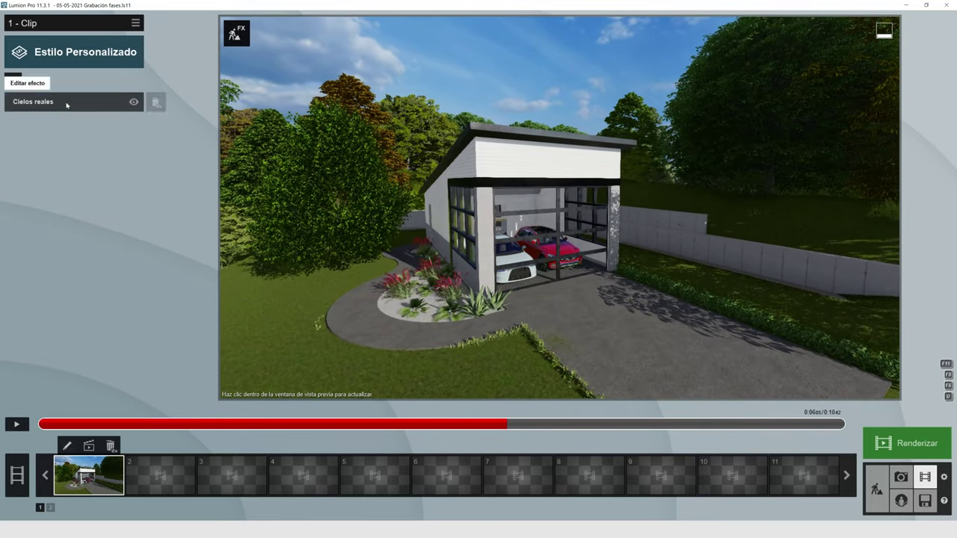
Apply the Realista style to the first clip and refresh its preview
left_click(74, 46)
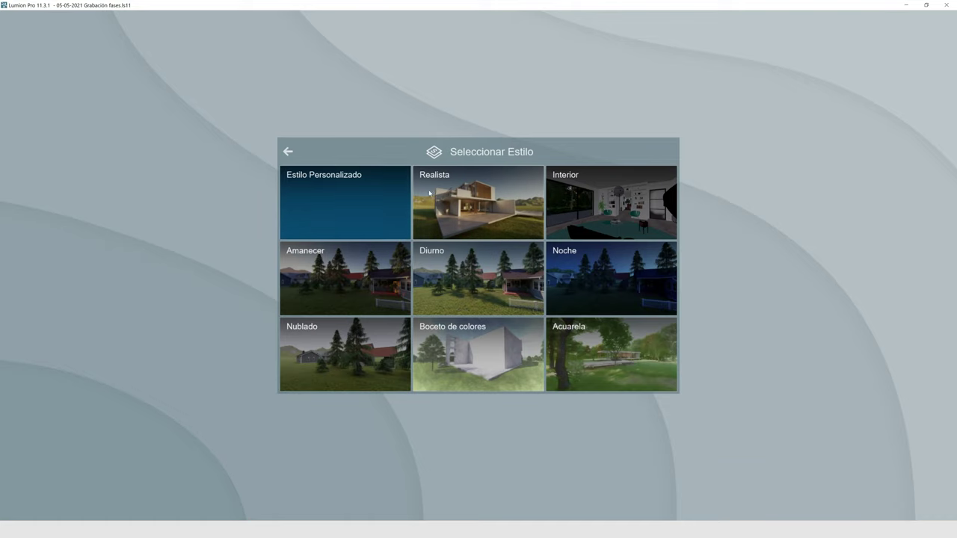
left_click(441, 210)
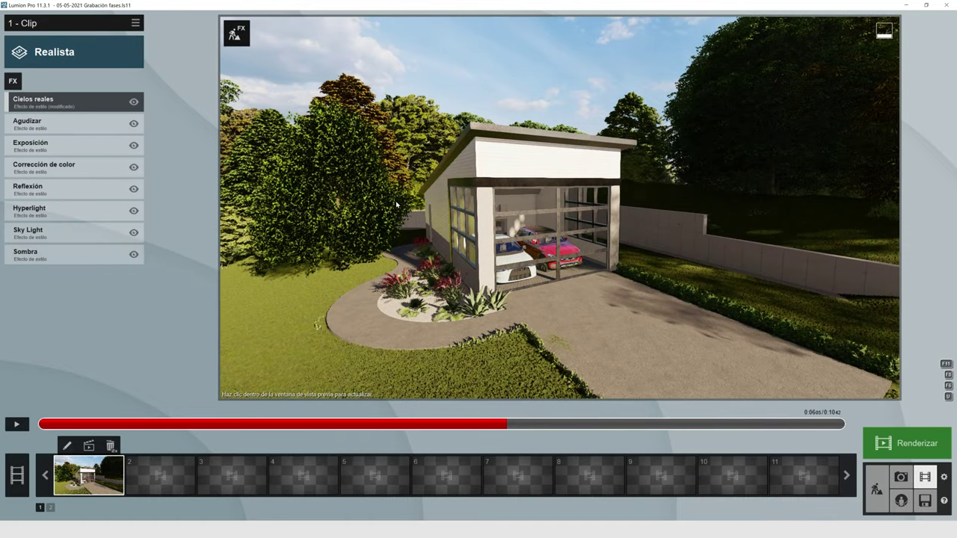
left_click(396, 203)
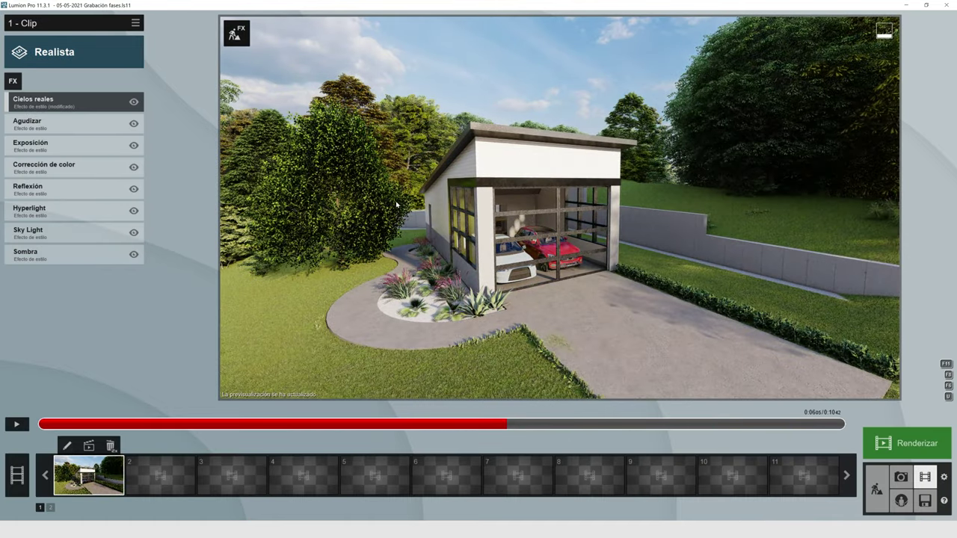
Add the Visibilidad de las capas effect and keyframe the Plantas and Coches layers as hidden at the start of the clip
left_click(12, 82)
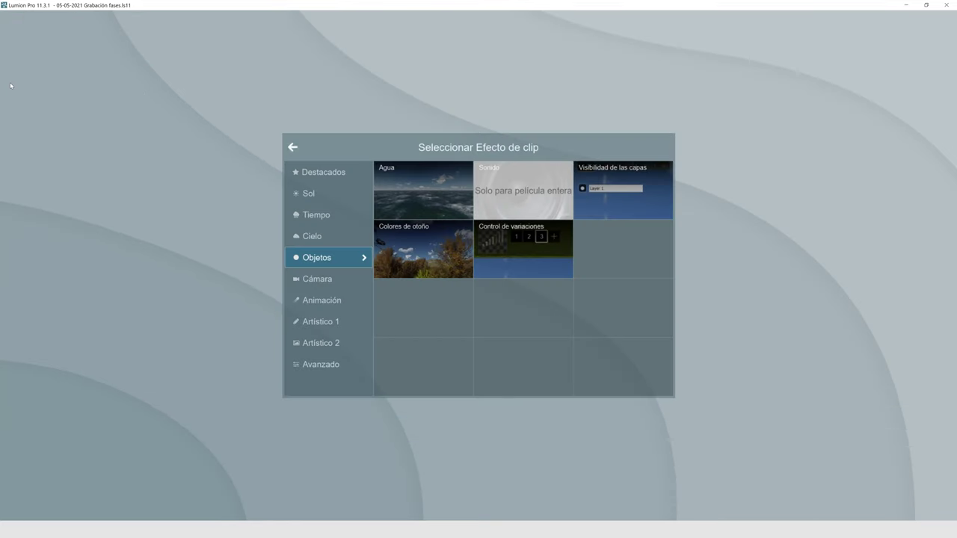
left_click(616, 192)
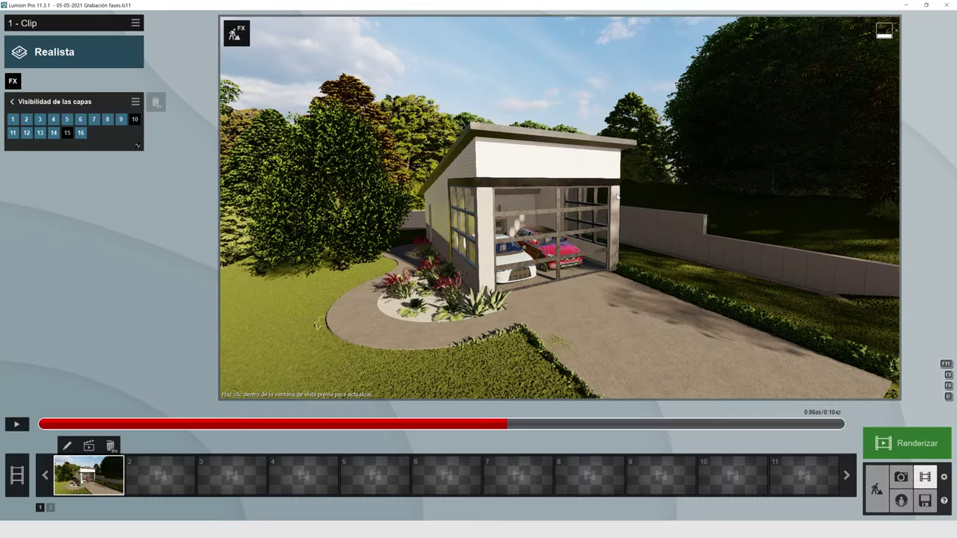
left_click(44, 425)
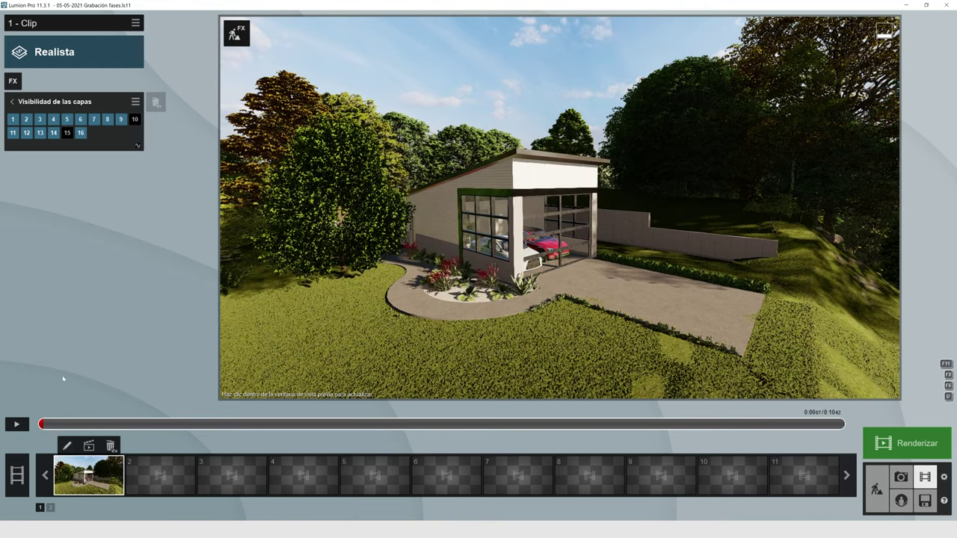
left_click(138, 145)
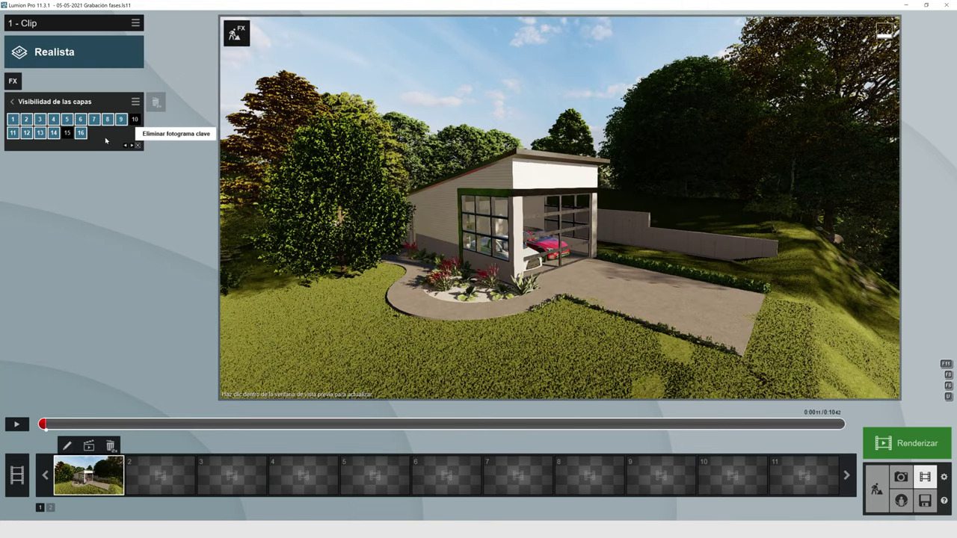
left_click(58, 132)
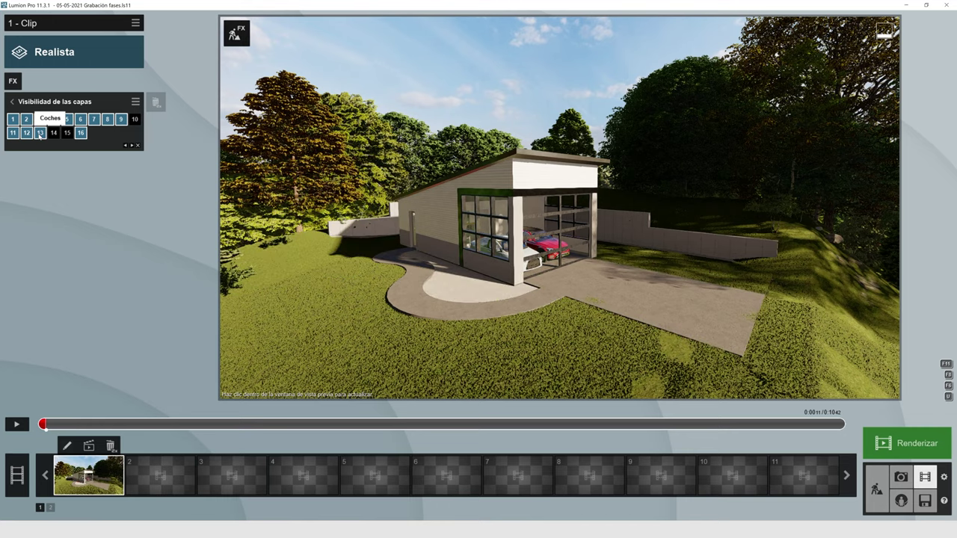
left_click(40, 133)
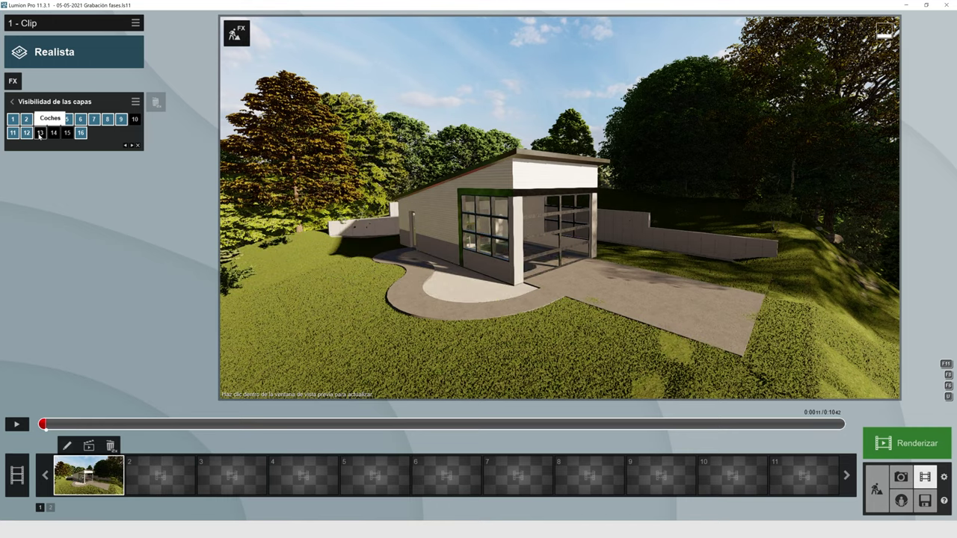
Add the Animación de fases effect to the clip and open it for editing
left_click(13, 82)
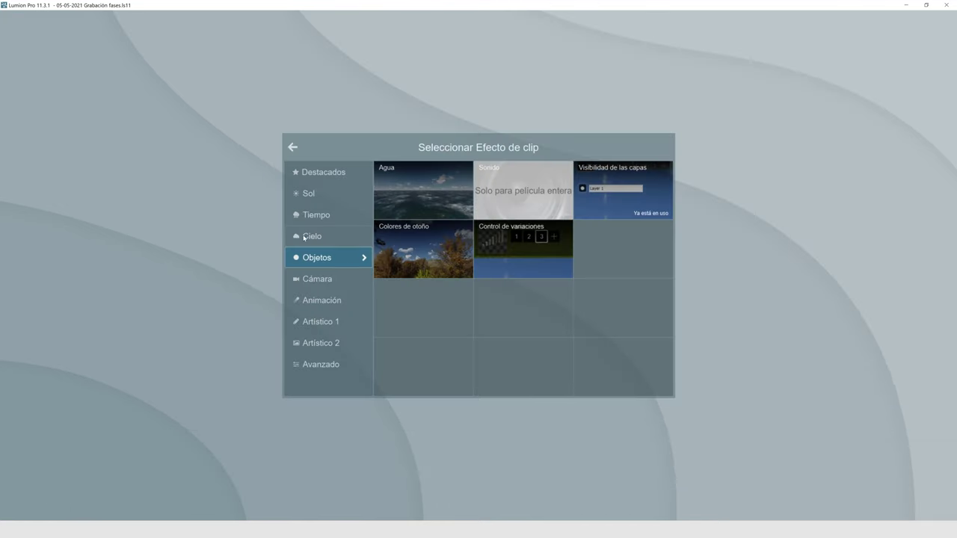
left_click(343, 303)
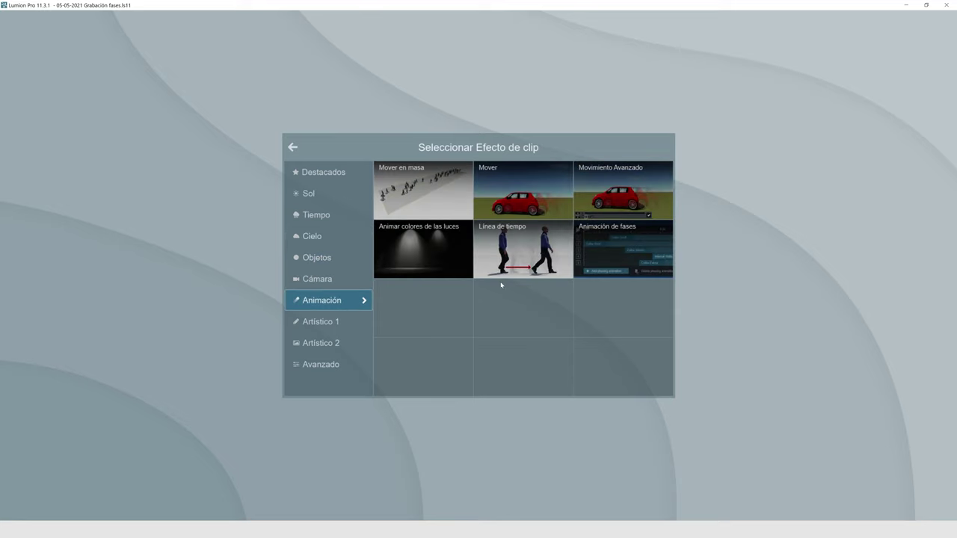
left_click(632, 243)
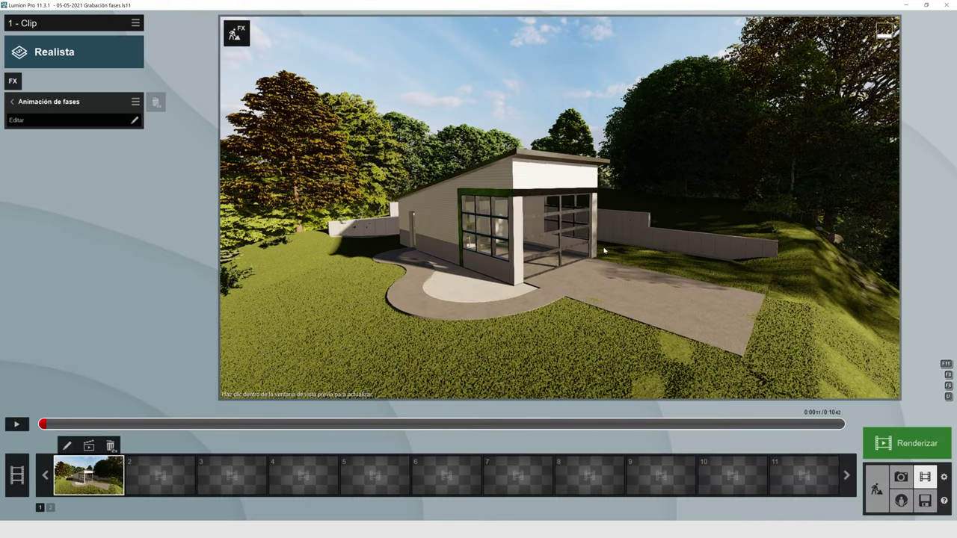
left_click(135, 120)
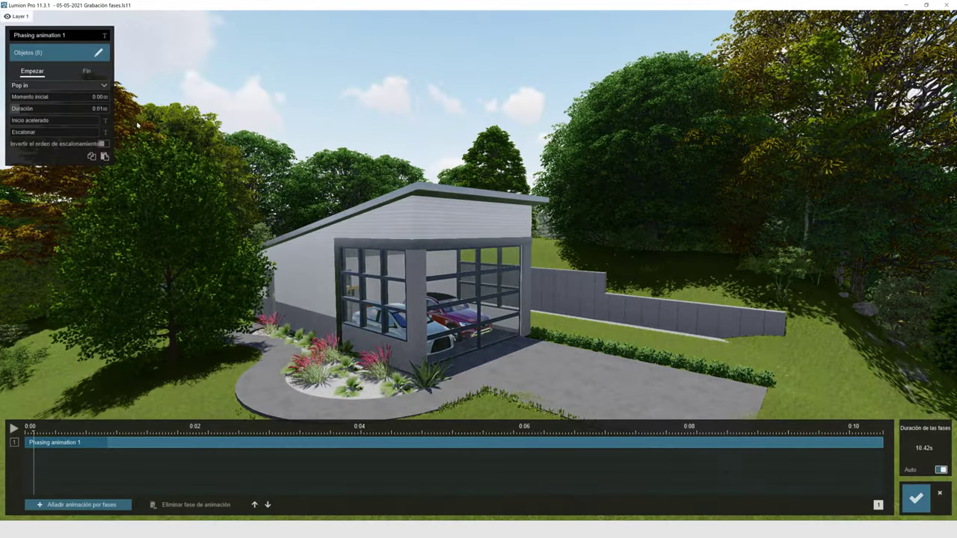
Hide the Coches, Plantas, Puertas pequeñas, Puerta grande, Mobiliario and Cubierta layers in the phasing editor
right_click_drag(137, 125, 64, 176)
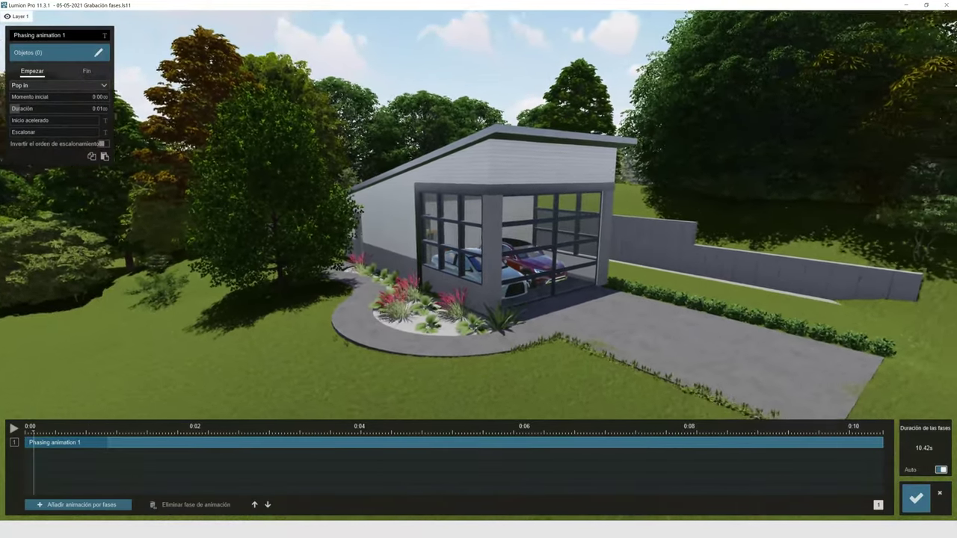
right_click_drag(327, 240, 362, 225)
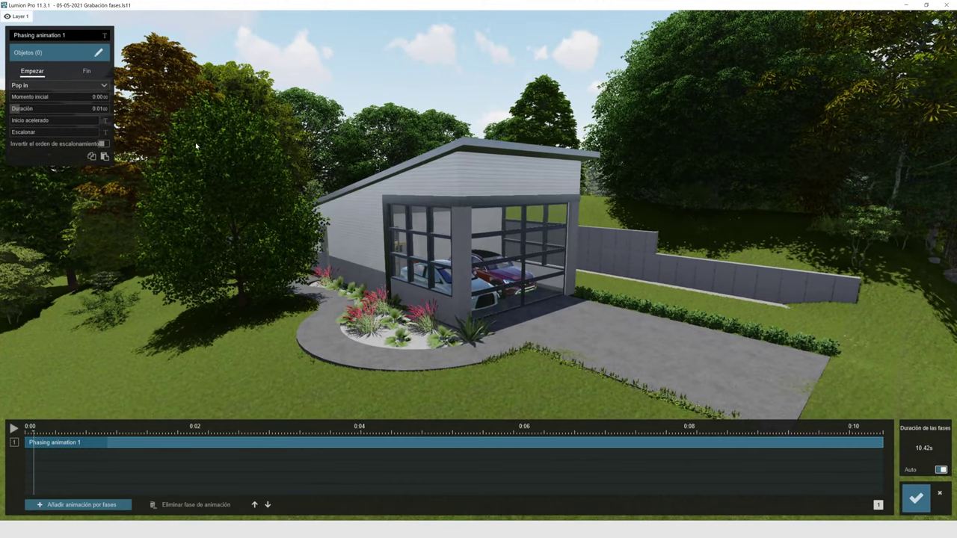
mouse_move(319, 33)
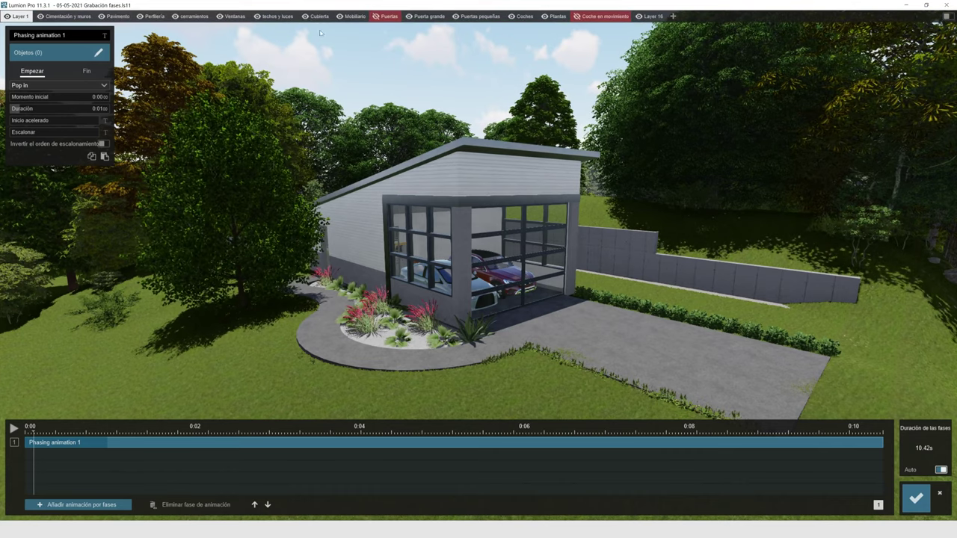
left_click(512, 17)
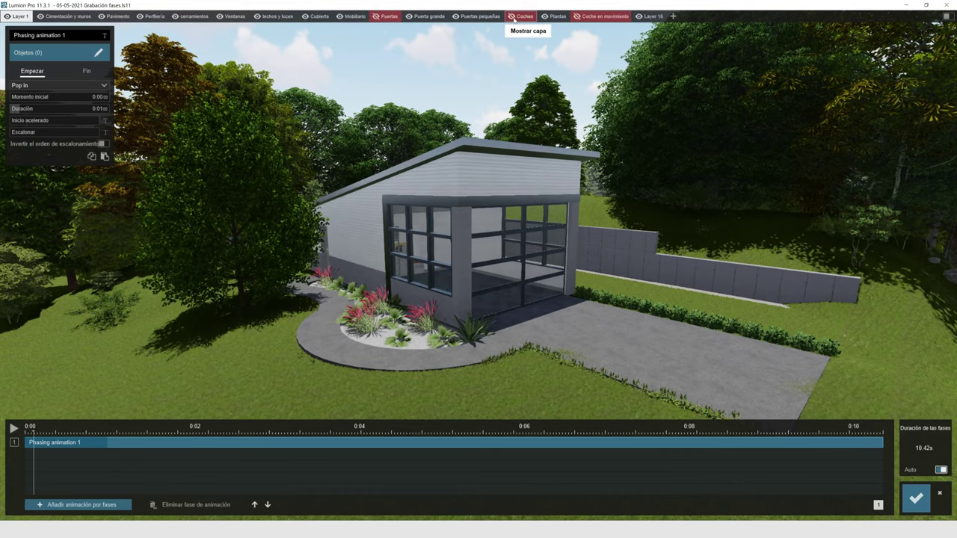
left_click(546, 16)
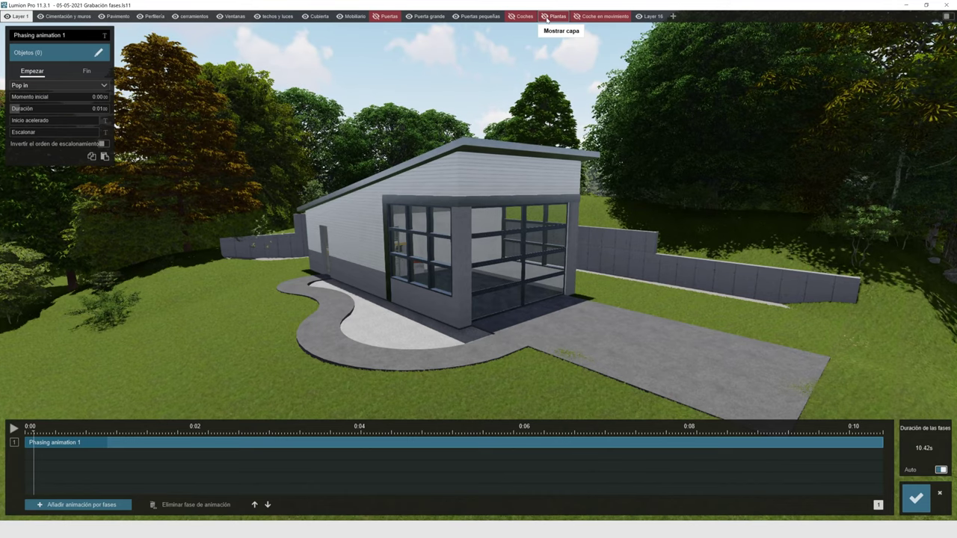
left_click(456, 17)
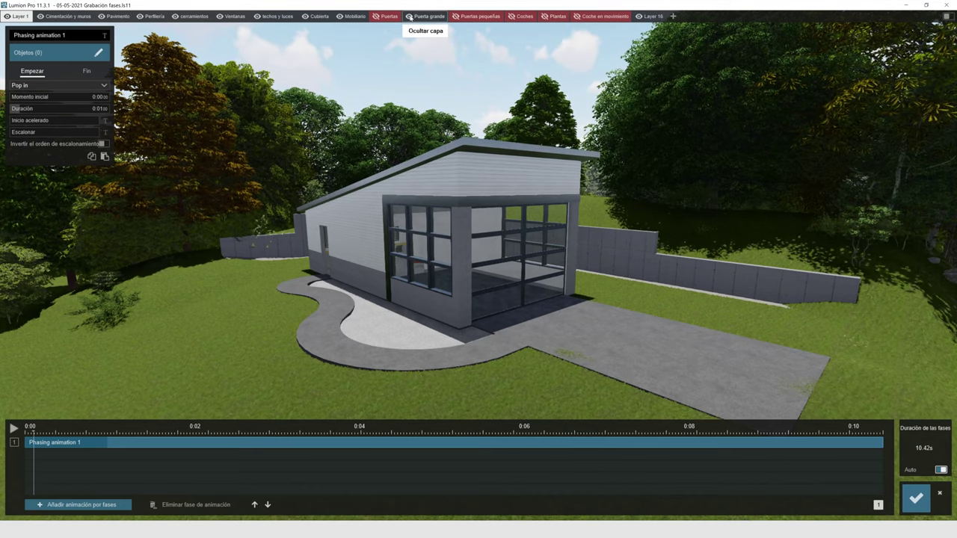
left_click(409, 17)
left_click(352, 16)
left_click(315, 17)
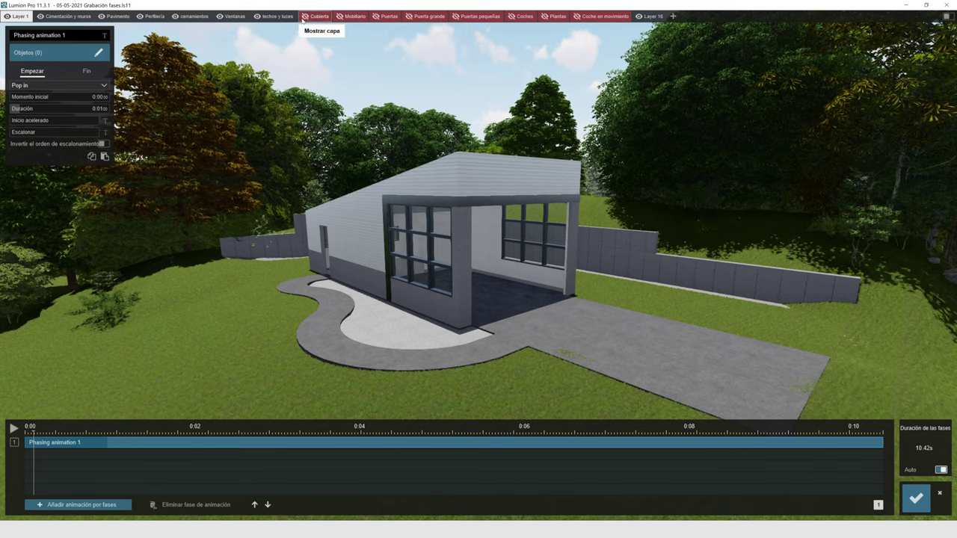
Hide the techos y luces, Ventanas, cerramientos, Perfilería and Pavimento layers, leaving the foundation and walls shown
left_click(257, 16)
left_click(219, 16)
left_click(175, 16)
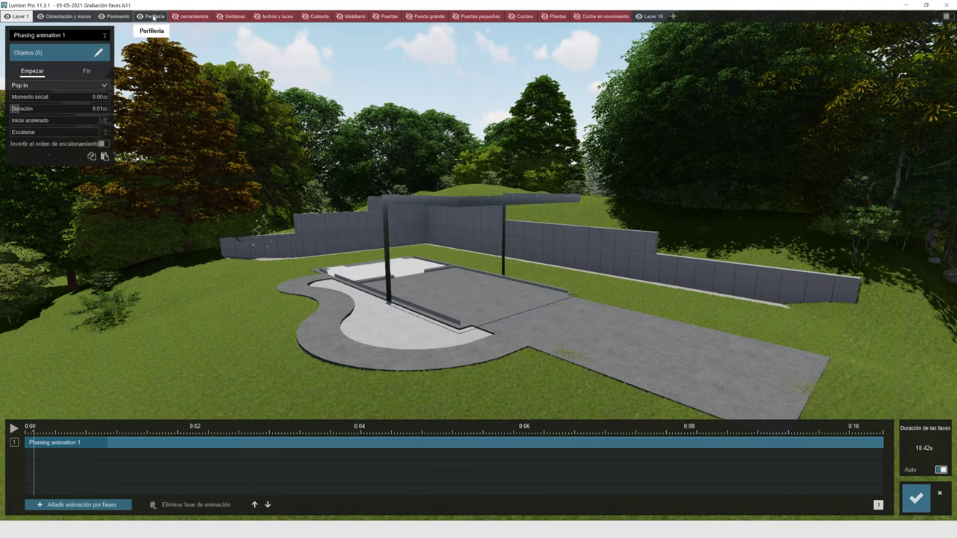
left_click(139, 16)
left_click(101, 16)
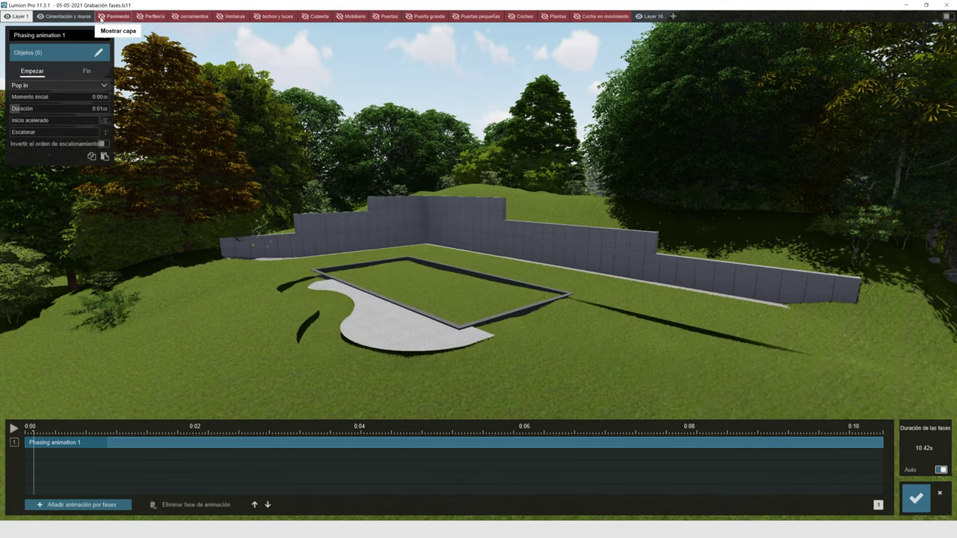
Rename the first phase as Cimentación y muros and assign the foundation and retaining walls model to it
left_click(44, 35)
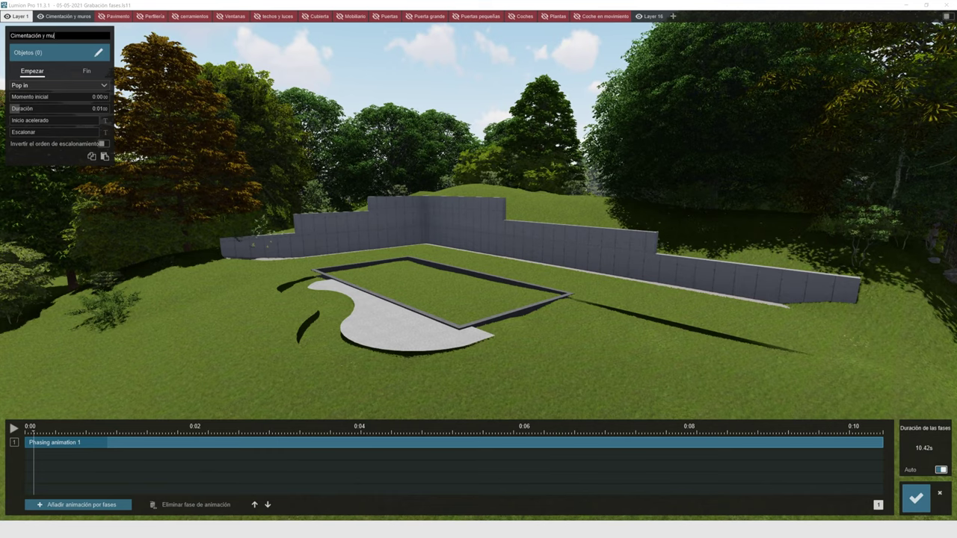
left_click(98, 52)
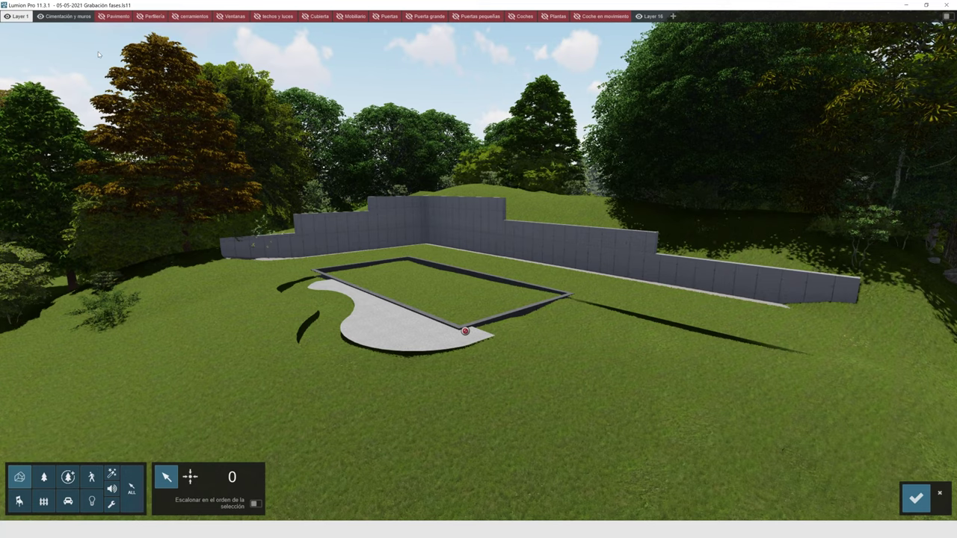
left_click(420, 222)
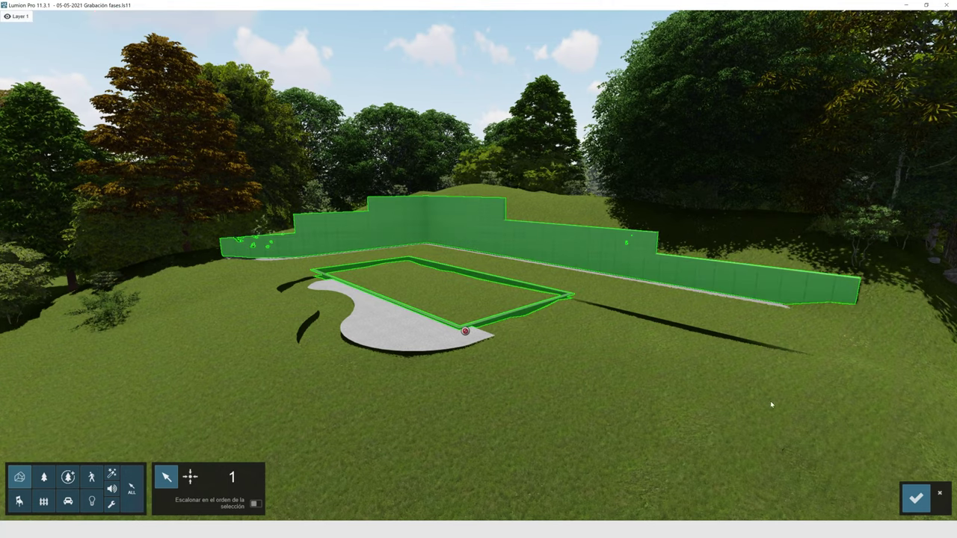
left_click(916, 498)
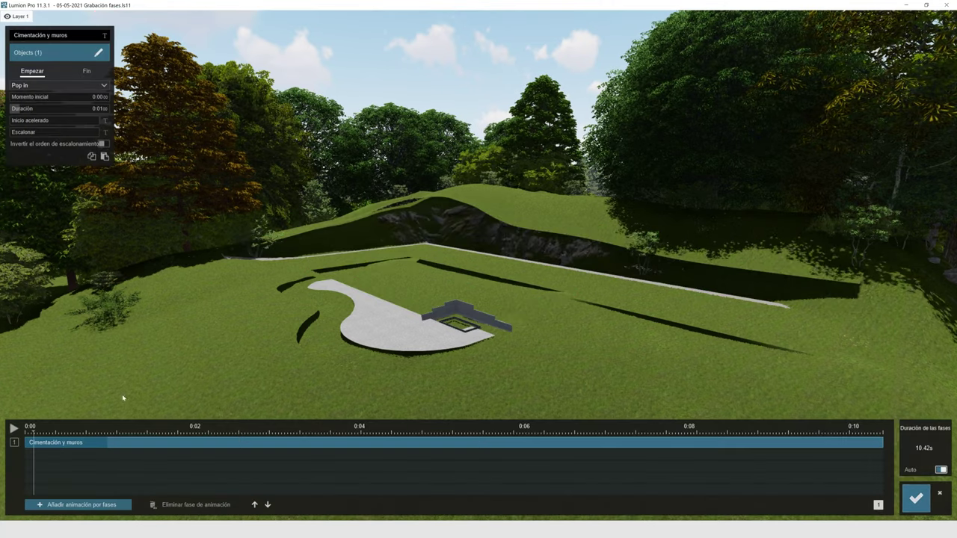
Set the start effect of the Cimentación y muros phase to Ground rise
left_click(50, 85)
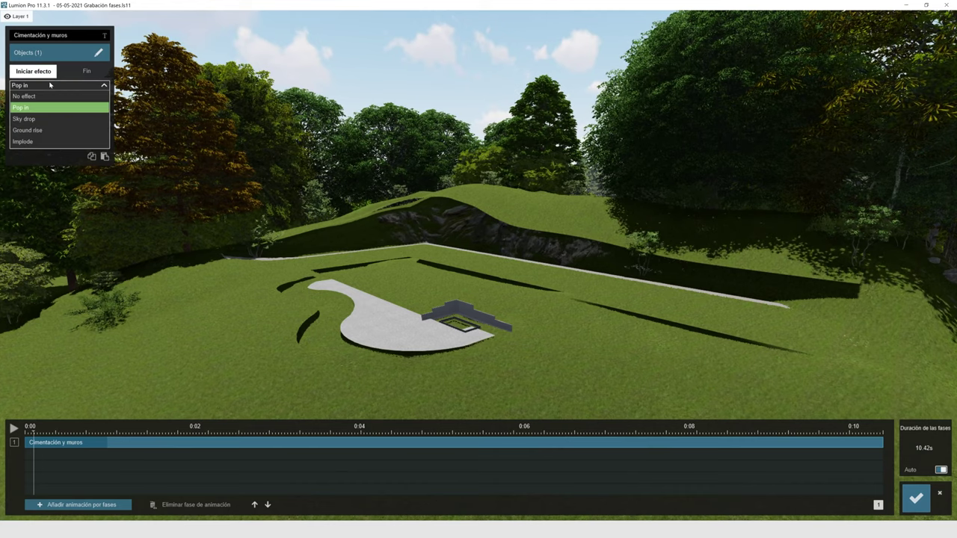
left_click(44, 130)
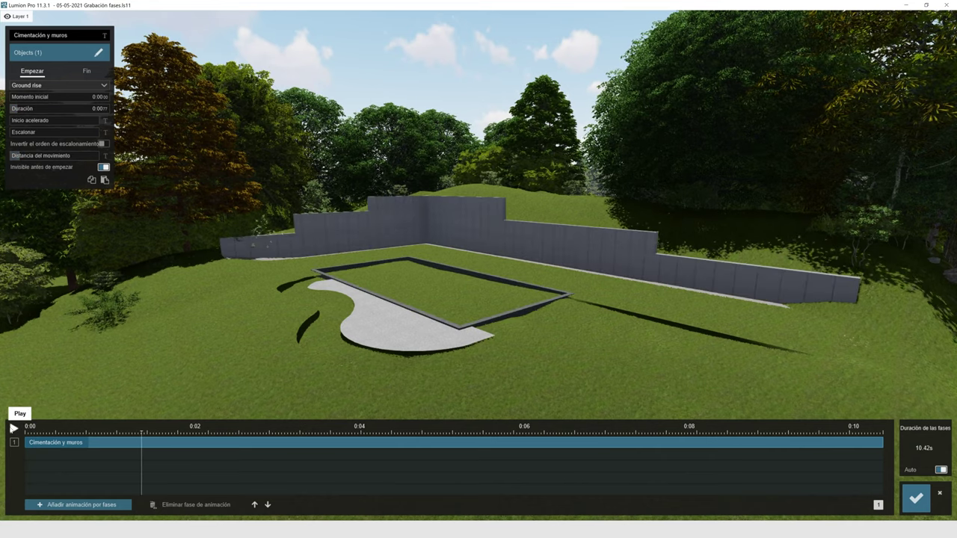
Add a second phase and shift its start on the timeline to where the first phase's entrance effect ends
left_click(66, 506)
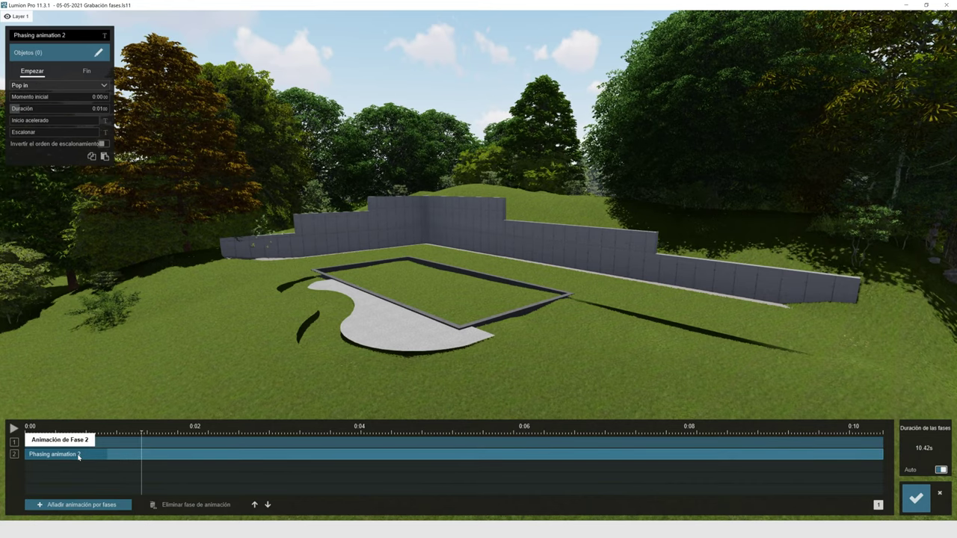
left_click_drag(100, 457, 148, 461)
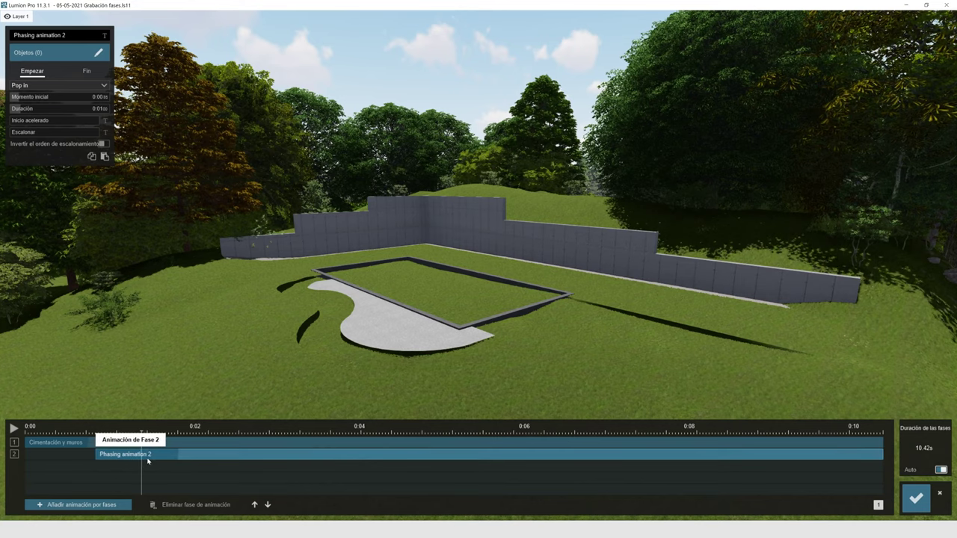
mouse_move(32, 19)
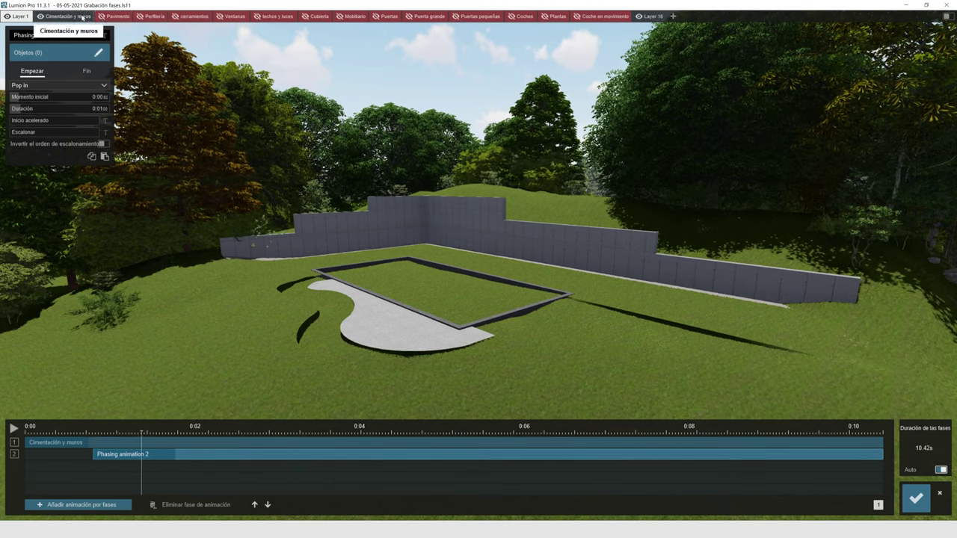
Show the Pavimento layer, rename the second phase as Pavimento and assign the pavement model to it
left_click(101, 16)
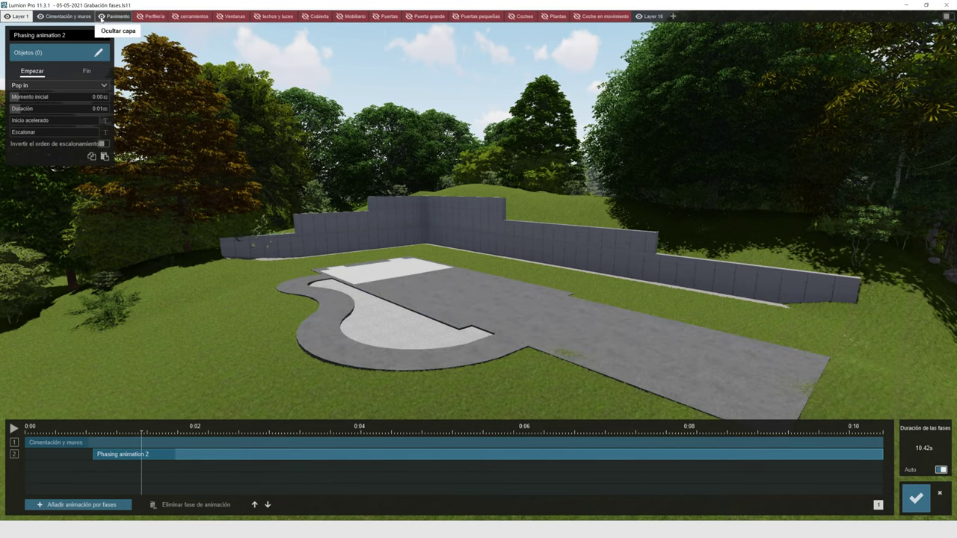
left_click(60, 35)
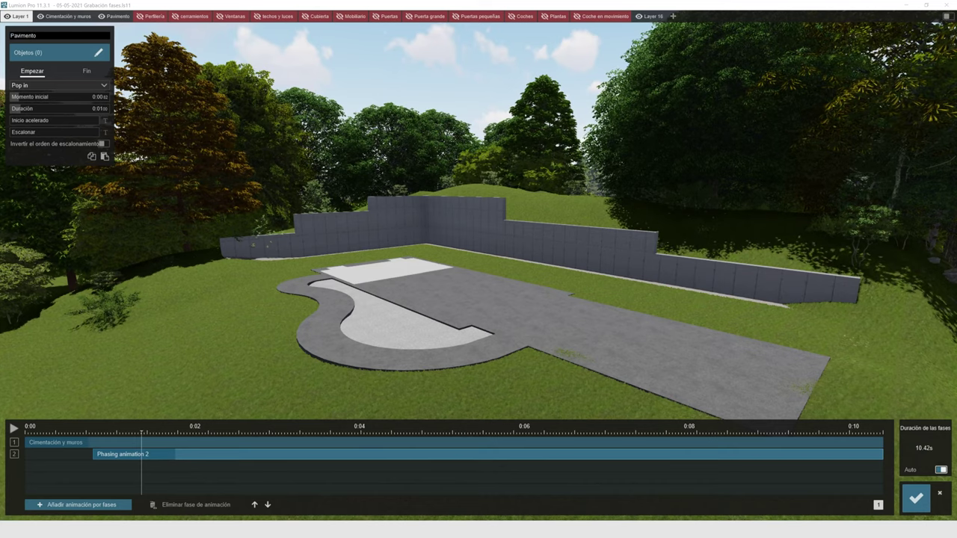
left_click(99, 53)
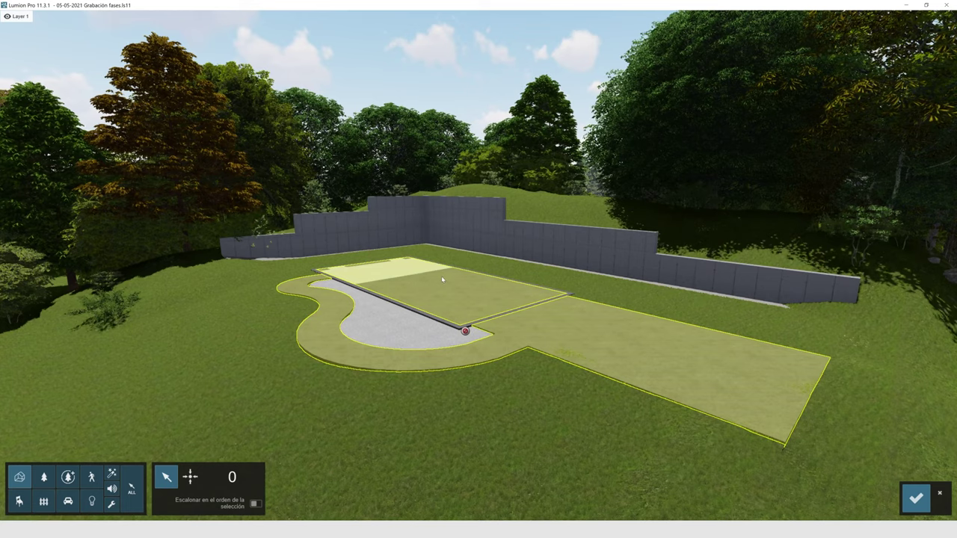
left_click(441, 275)
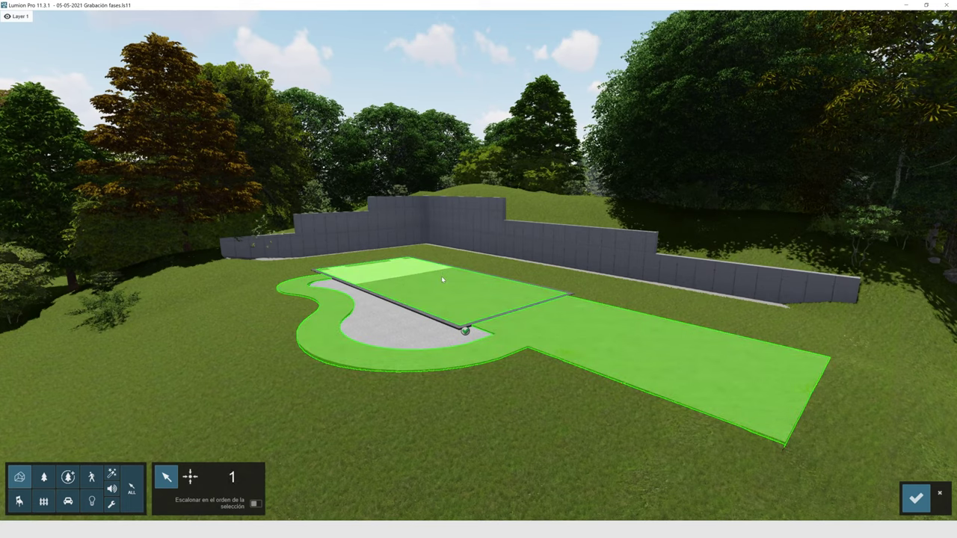
left_click(916, 498)
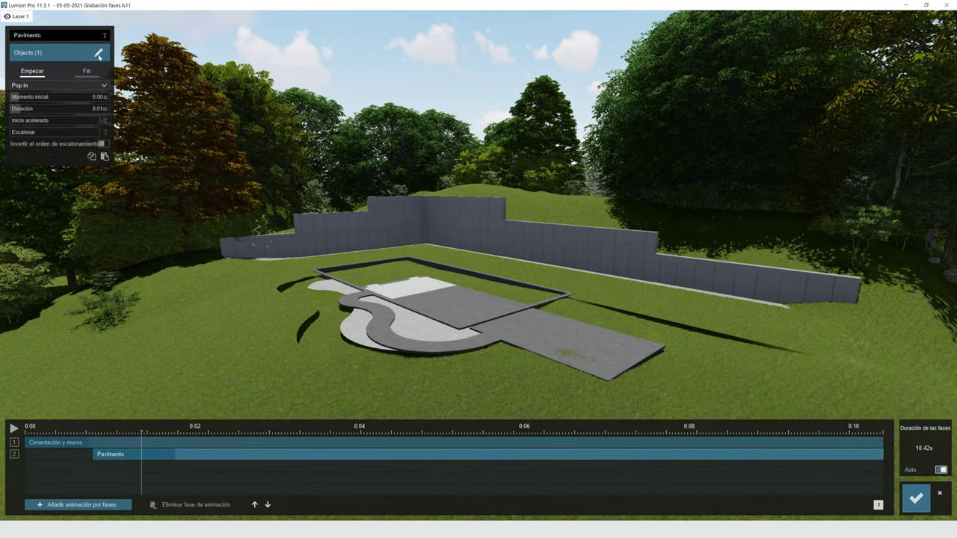
Set the Pavimento phase's start effect to Ground rise and shorten its duration to under one second, playing the timeline to check it
left_click(39, 86)
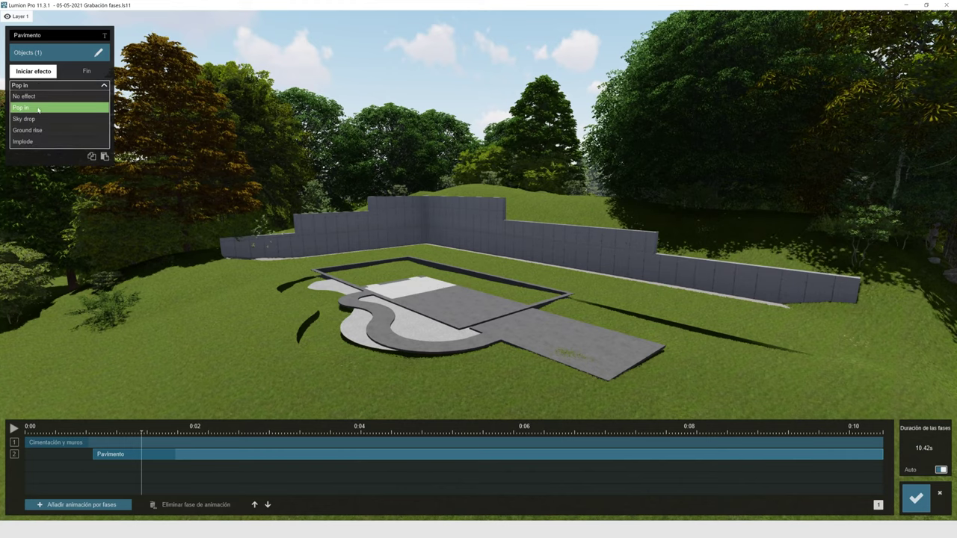
left_click(41, 130)
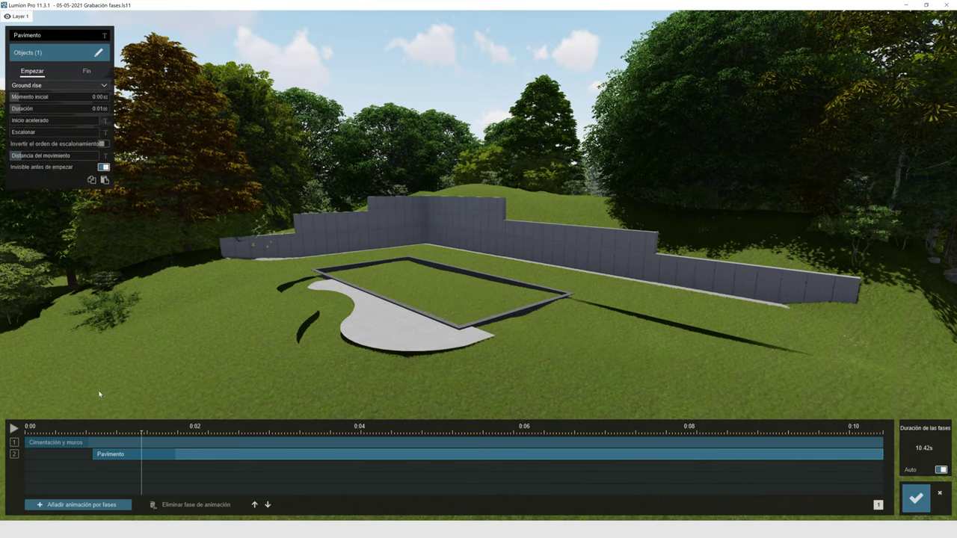
left_click_drag(84, 425, 39, 425)
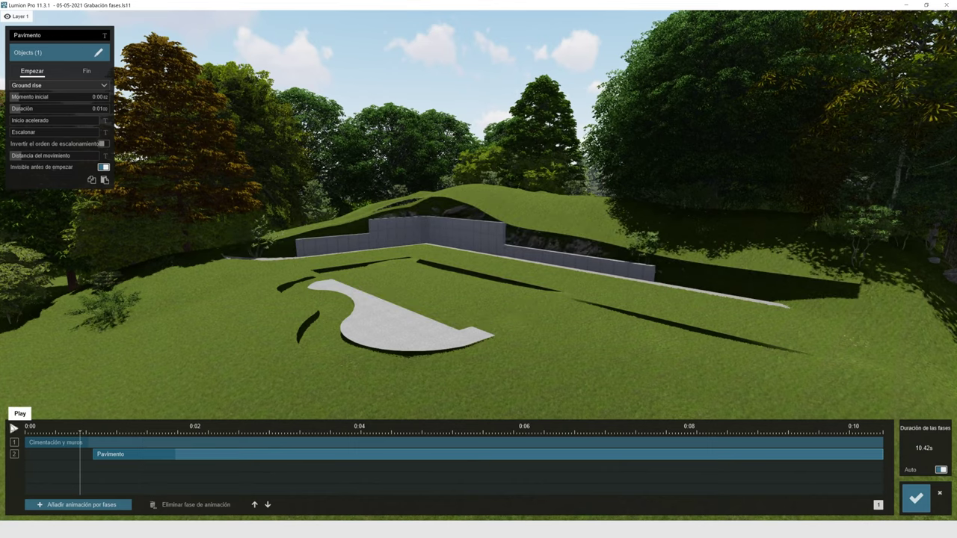
left_click(13, 428)
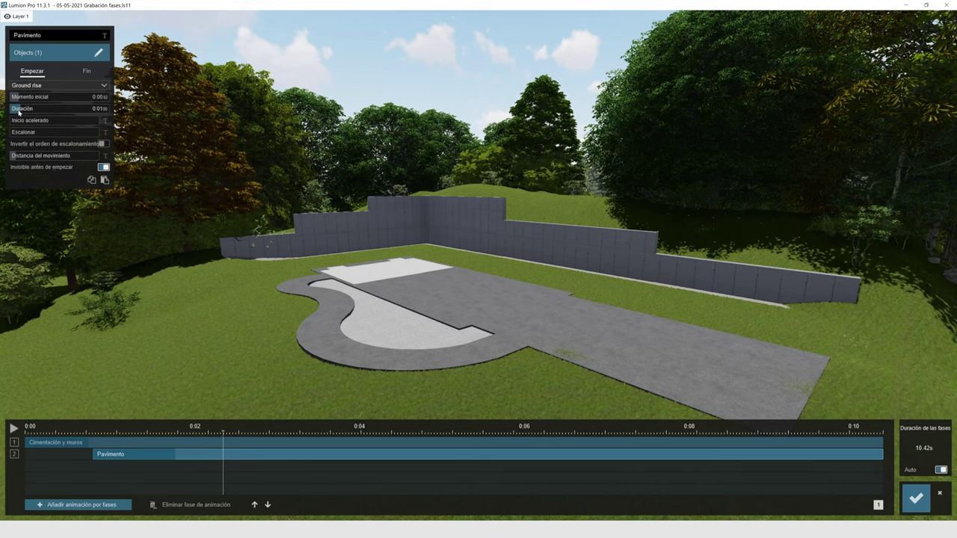
left_click(95, 431)
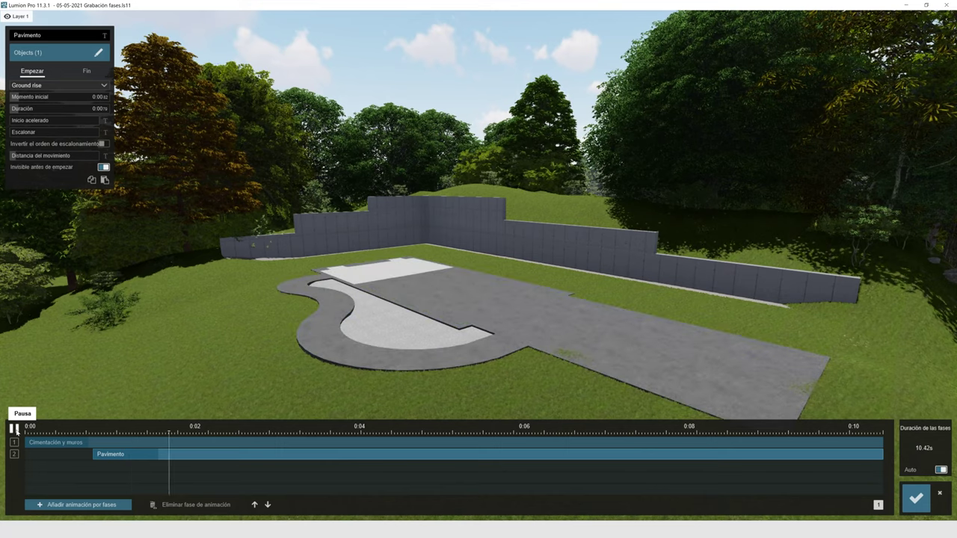
Add a third phase named Perfiles for the steel frame model, starting where the Pavimento entrance ends
left_click(78, 505)
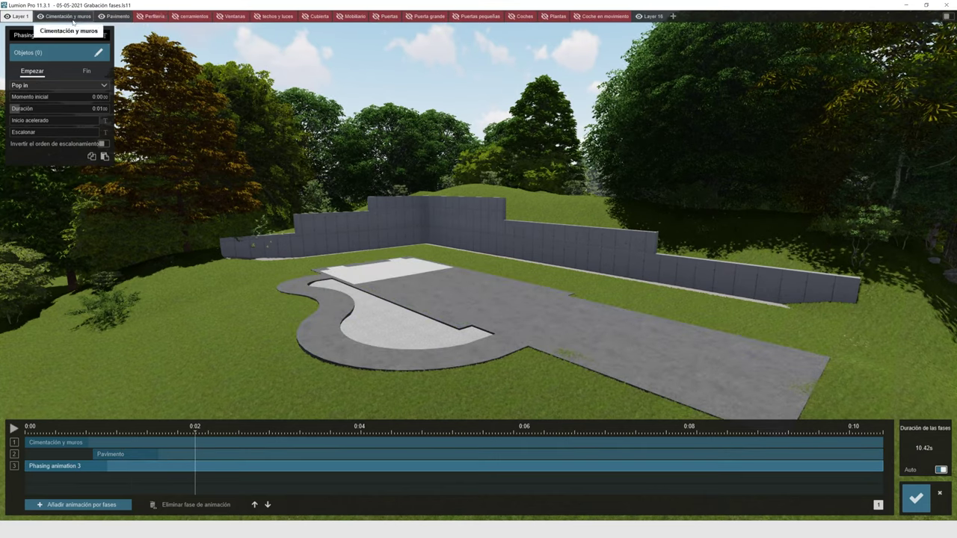
type("Perfiles")
left_click(99, 52)
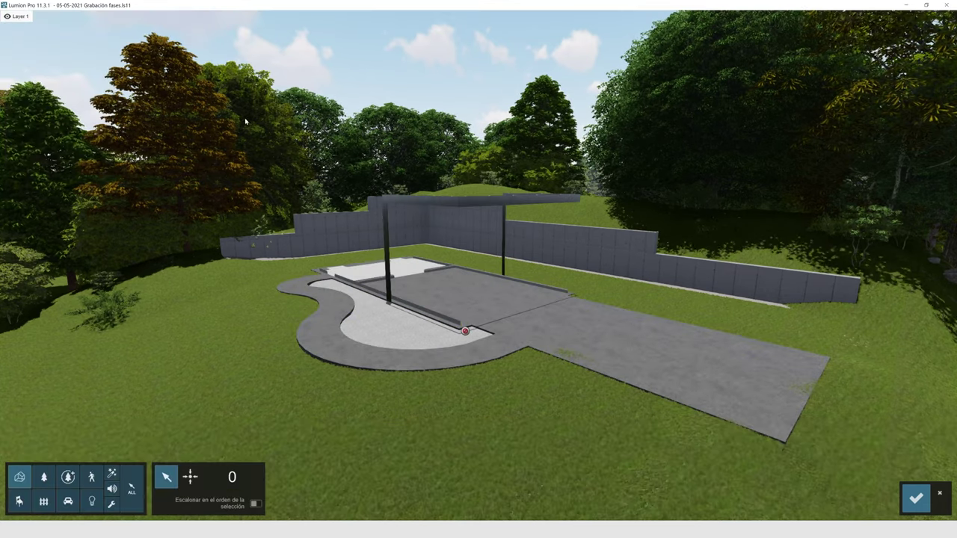
left_click(387, 239)
left_click(915, 498)
left_click_drag(28, 465, 164, 466)
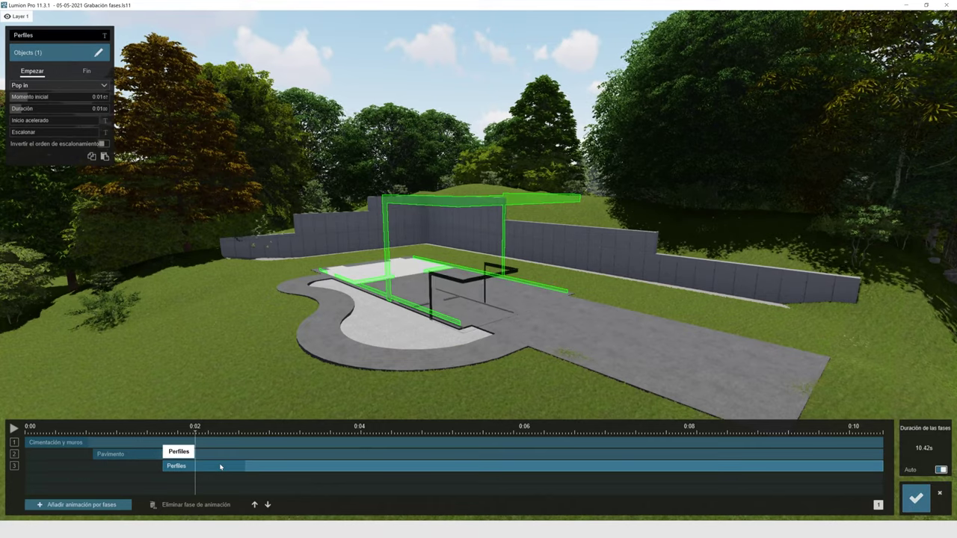
Give the Perfiles phase a Sky drop start effect lasting under one second with a reduced movement distance, and preview it
left_click(71, 85)
left_click(24, 119)
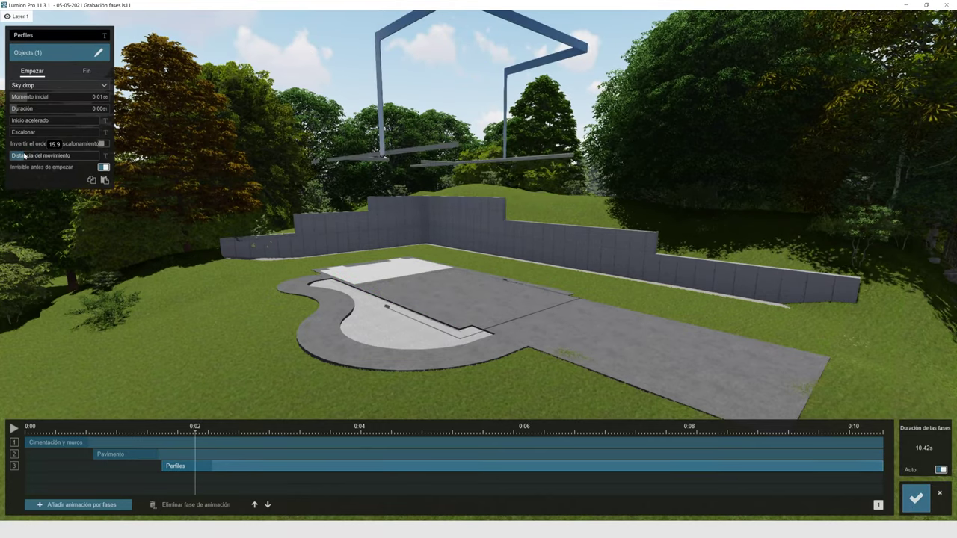
left_click_drag(150, 427, 245, 428)
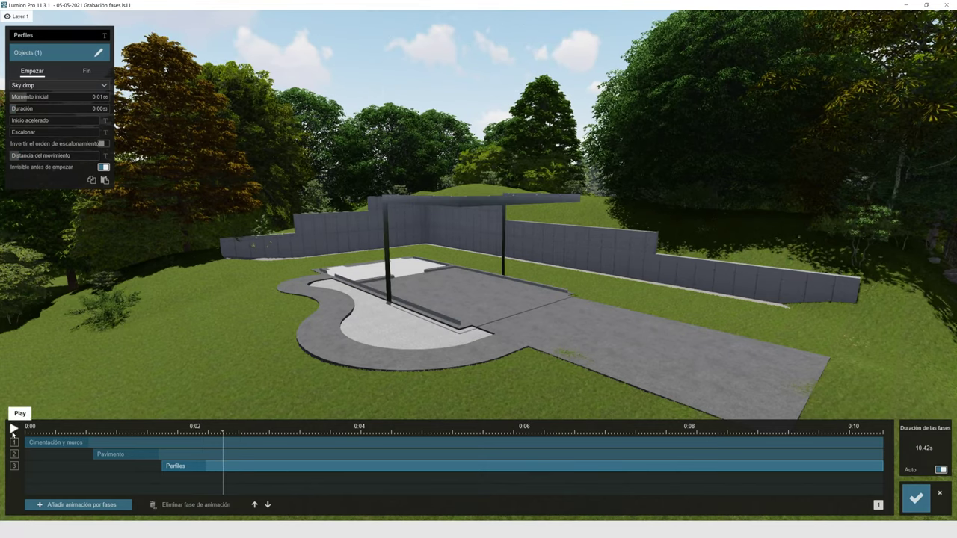
left_click(151, 428)
left_click(13, 427)
left_click(14, 428)
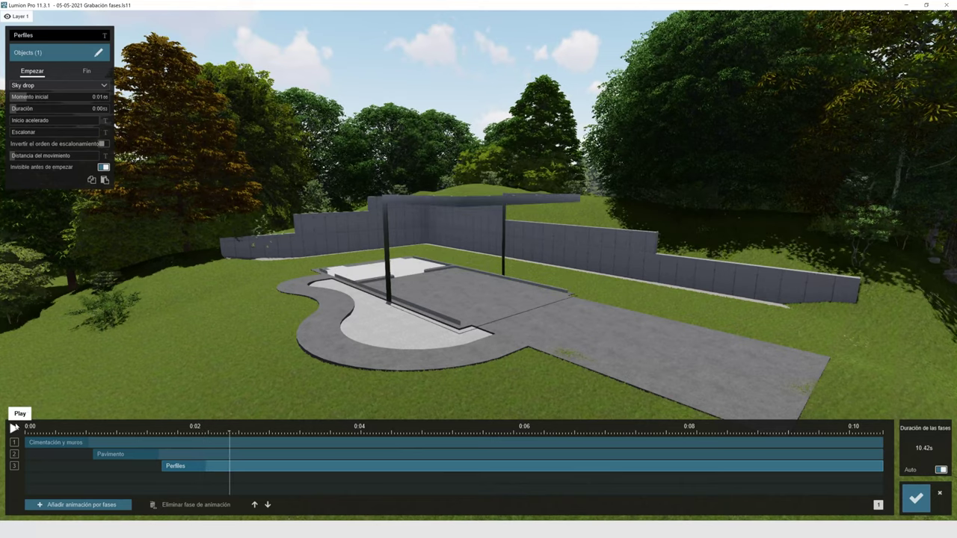
Add a fourth phase named Cerramientos starting just after the Perfiles entrance, with the cerramientos layer shown
left_click(79, 504)
left_click_drag(229, 485, 232, 482)
left_click(175, 16)
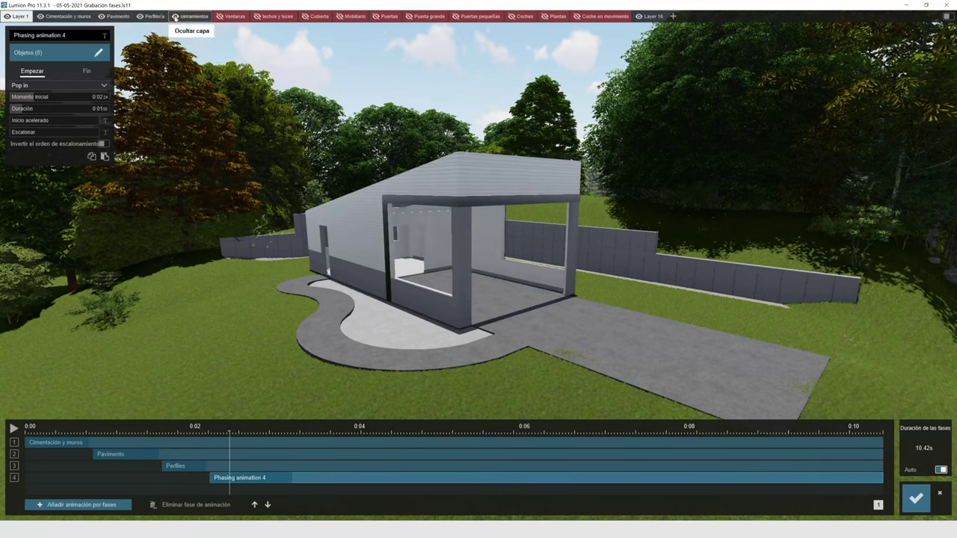
left_click(69, 35)
type("Cerramientos")
Assign the enclosure walls model to the Cerramientos phase and set its start effect to Sky drop
left_click(99, 53)
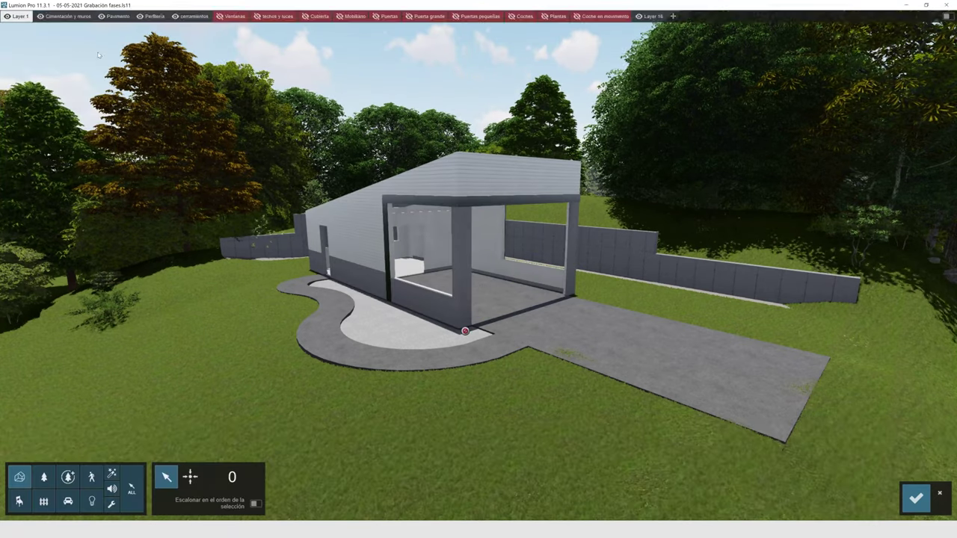
left_click(464, 329)
left_click(916, 498)
left_click(59, 85)
left_click(30, 96)
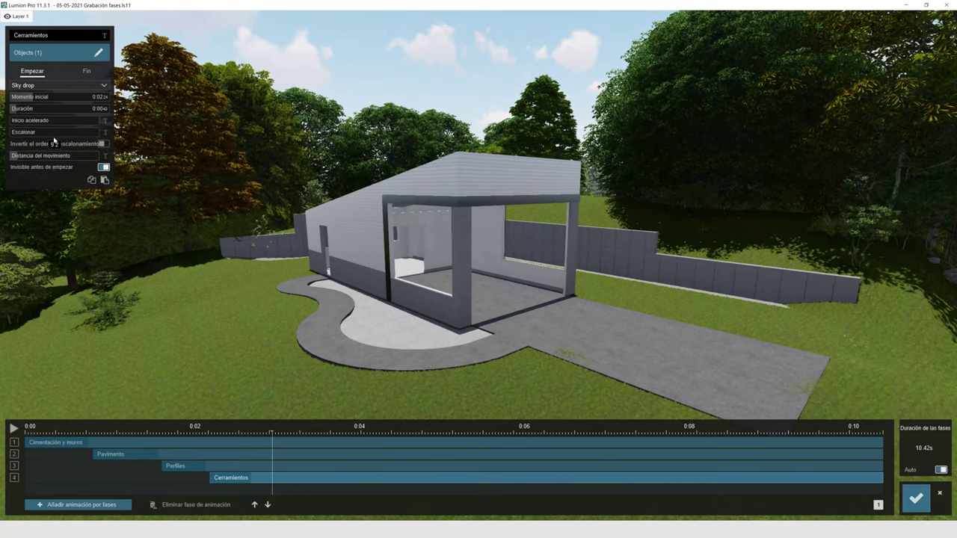
Add a fifth phase named Ventanas starting just after the Cerramientos entrance, with the Ventanas layer shown
left_click(102, 505)
left_click_drag(83, 493, 312, 497)
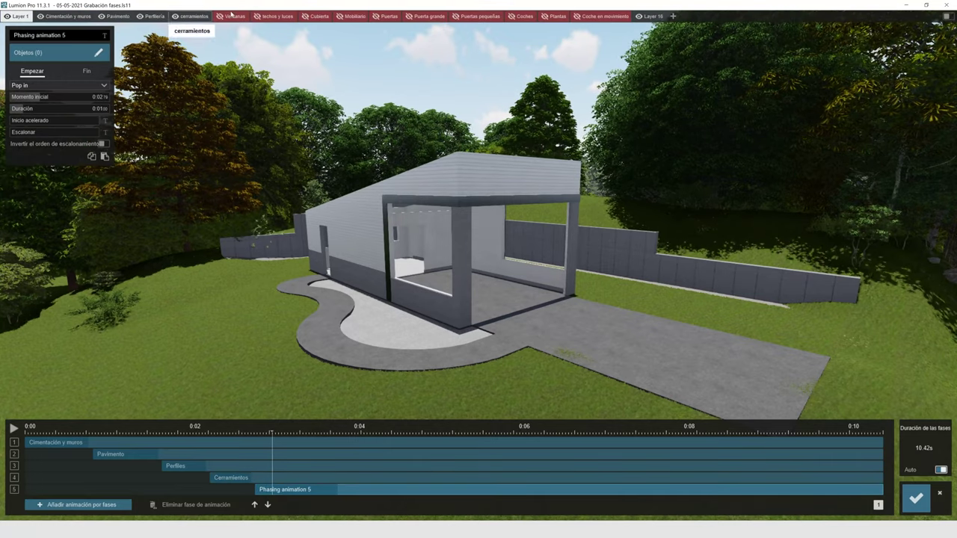
left_click(220, 18)
left_click(37, 35)
key("Return")
Assign the windows model to the Ventanas phase and shorten its Pop in duration to under one second, checking it in playback
left_click(97, 52)
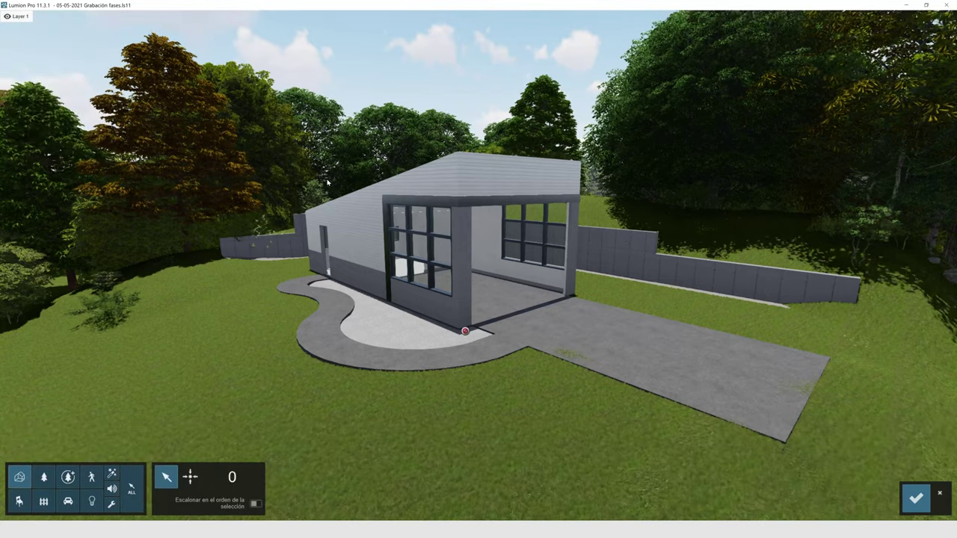
left_click(434, 242)
left_click(916, 499)
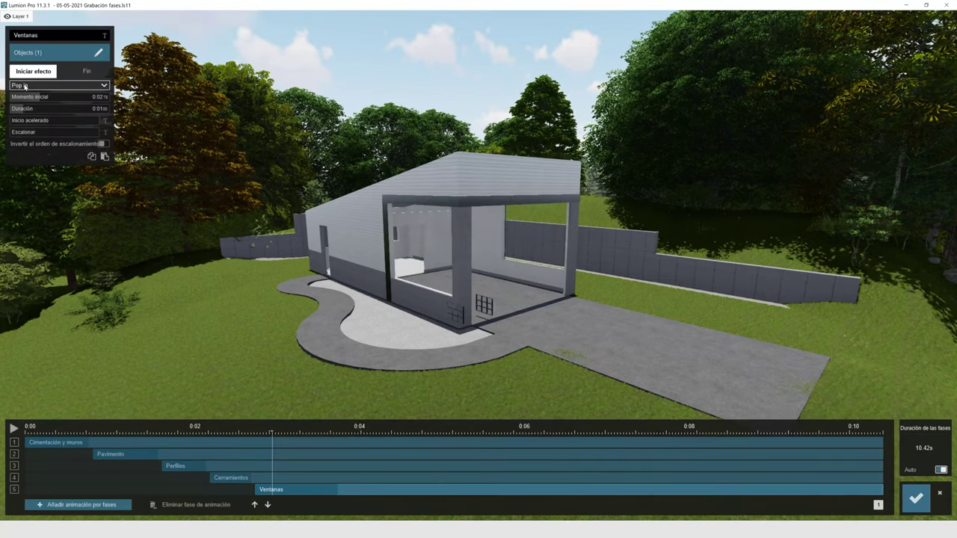
left_click_drag(21, 111, 17, 111)
left_click_drag(272, 433, 249, 433)
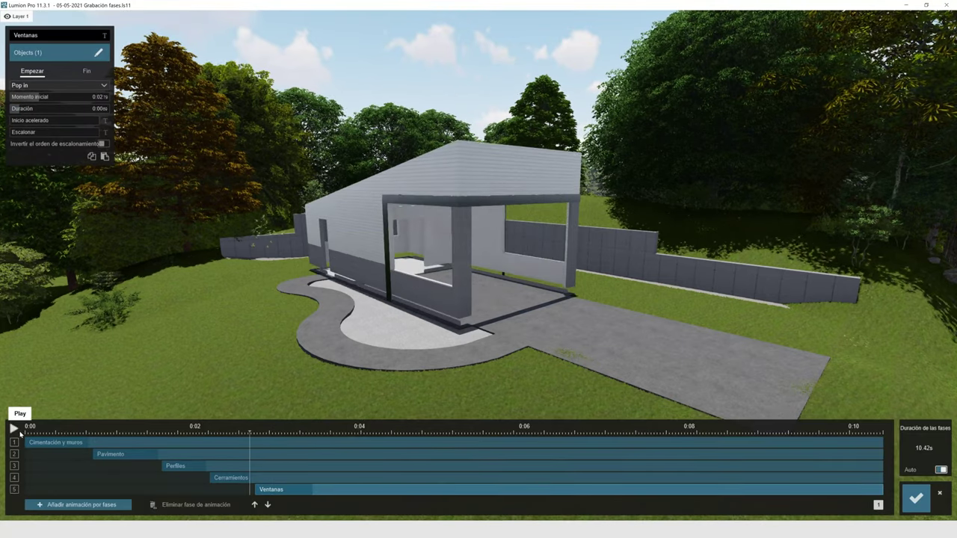
left_click(15, 429)
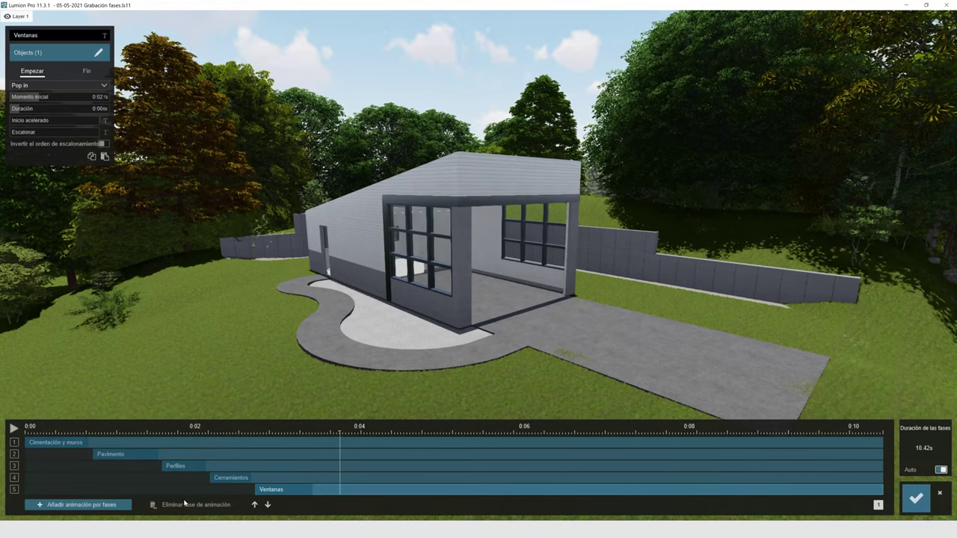
Add a sixth phase named Techos y luces after the Ventanas entrance, holding the two ceiling and light objects with a Sky drop effect
left_click(78, 504)
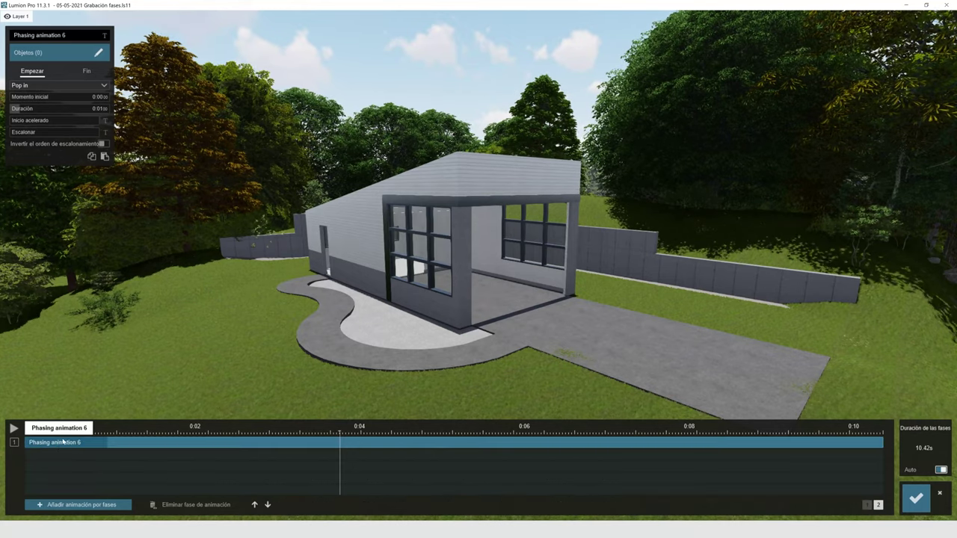
left_click(257, 18)
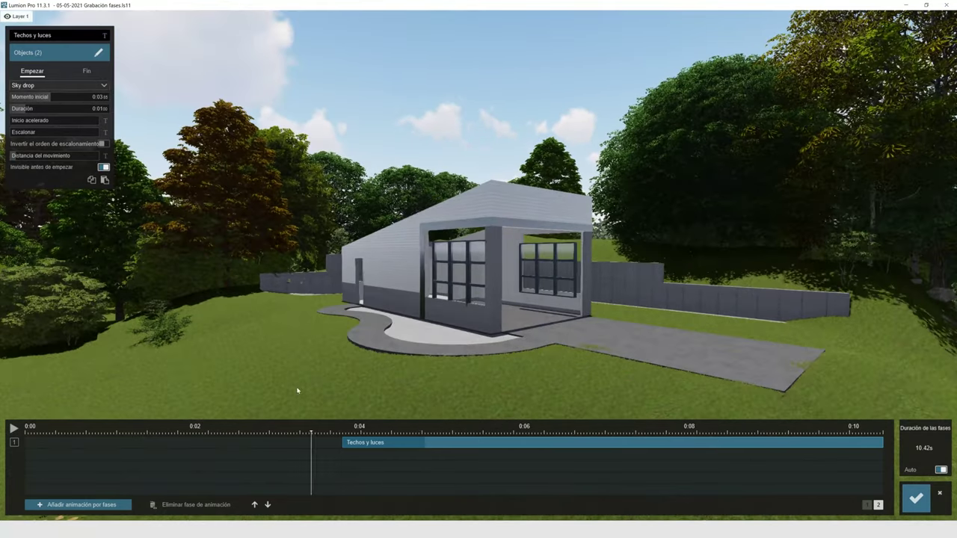
Shorten the Techos y luces entrance to under one second and play the timeline to check it
left_click(12, 429)
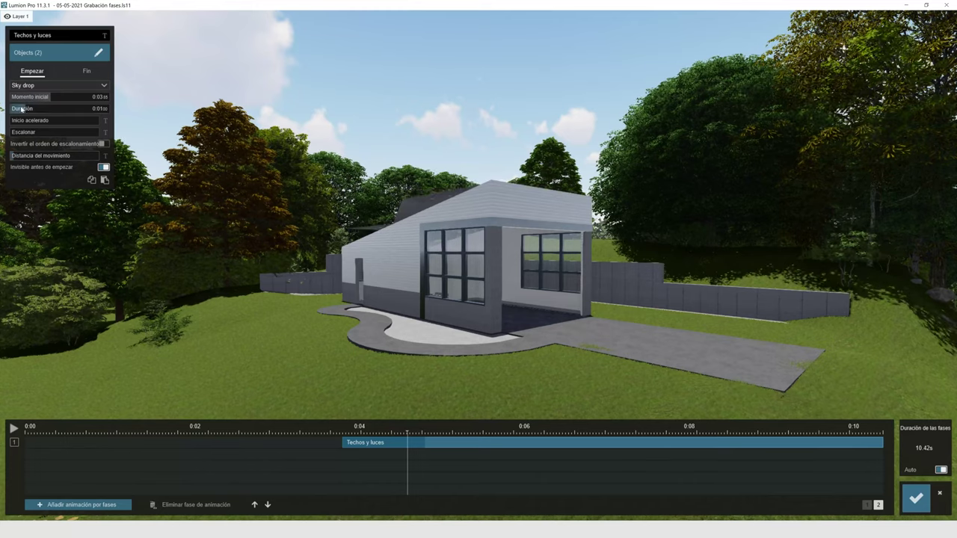
left_click(13, 431)
left_click(334, 432)
left_click(14, 429)
left_click(13, 430)
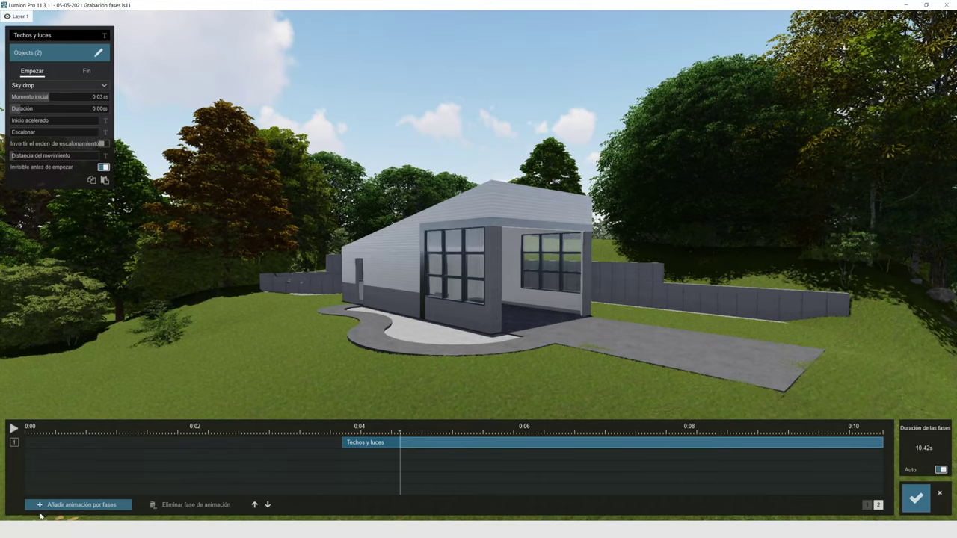
Add a seventh phase starting where the Techos y luces entrance ends and show the Cubierta layer
left_click(46, 507)
left_click_drag(65, 460, 444, 476)
left_click(104, 36)
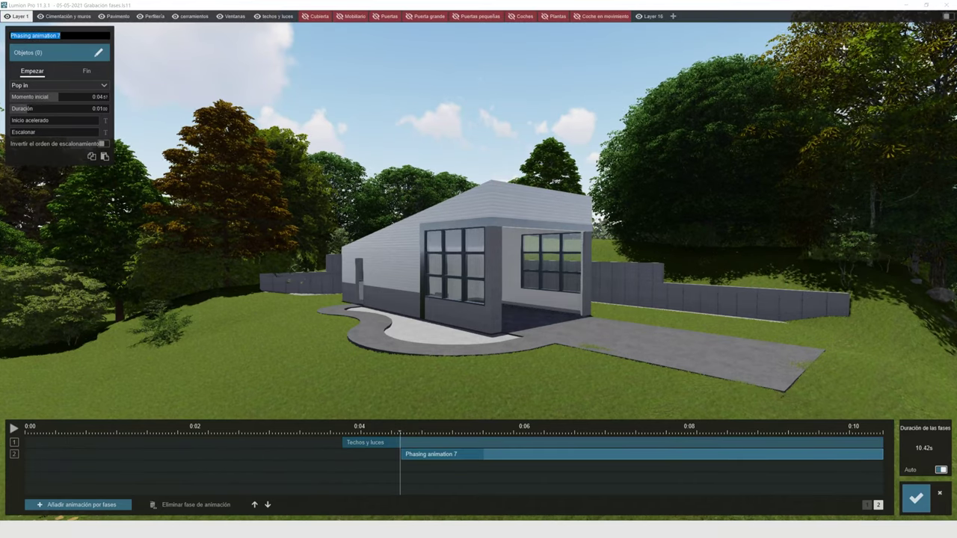
left_click(314, 16)
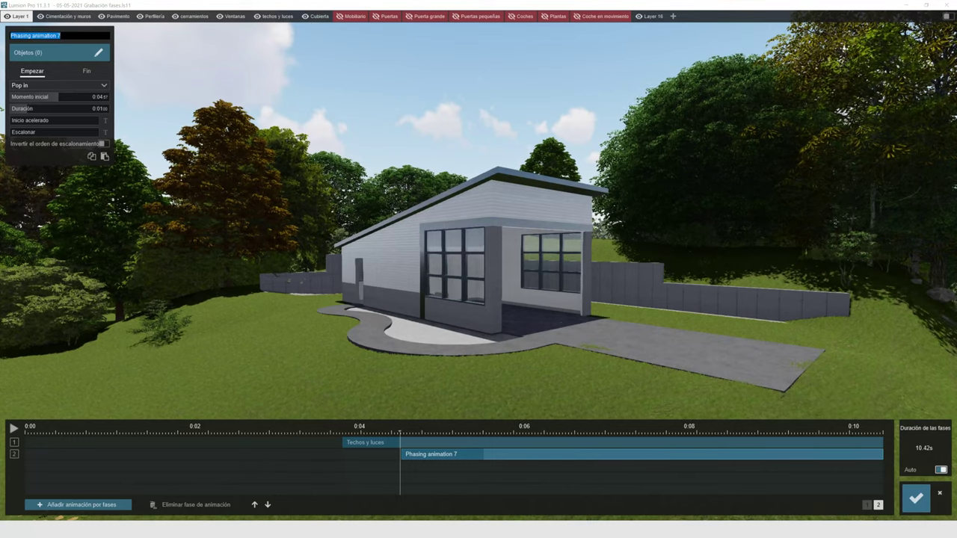
Name the seventh phase Cubierta and assign the roof model with a Sky drop entrance lasting under one second, previewing the result
type("Cubiert")
type("a")
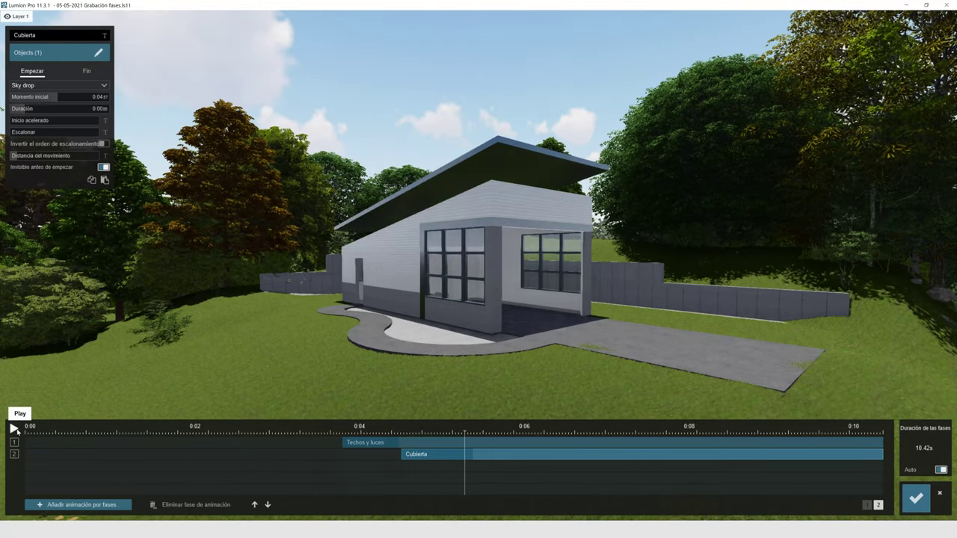
left_click(390, 431)
left_click(13, 429)
Add an eighth phase after the Cubierta entrance, name it Puerta grande and assign the large garage door model to it
left_click(78, 504)
left_click(104, 36)
type("Puerta garaje")
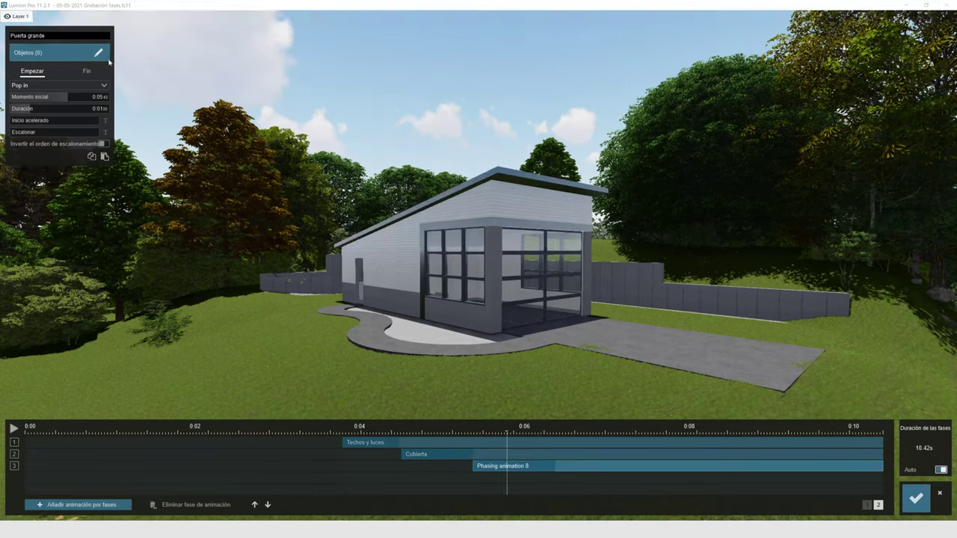
left_click(99, 53)
left_click(530, 275)
left_click(927, 506)
Set the Puerta grande start effect to Sky drop and reduce its movement distance, previewing the door's entrance
left_click(39, 85)
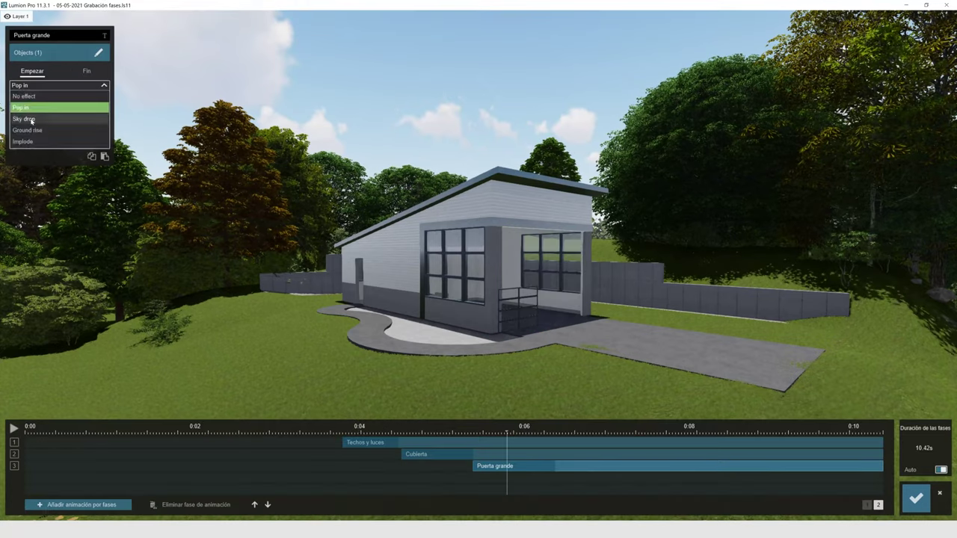
left_click(29, 119)
left_click_drag(17, 157, 11, 160)
left_click(472, 430)
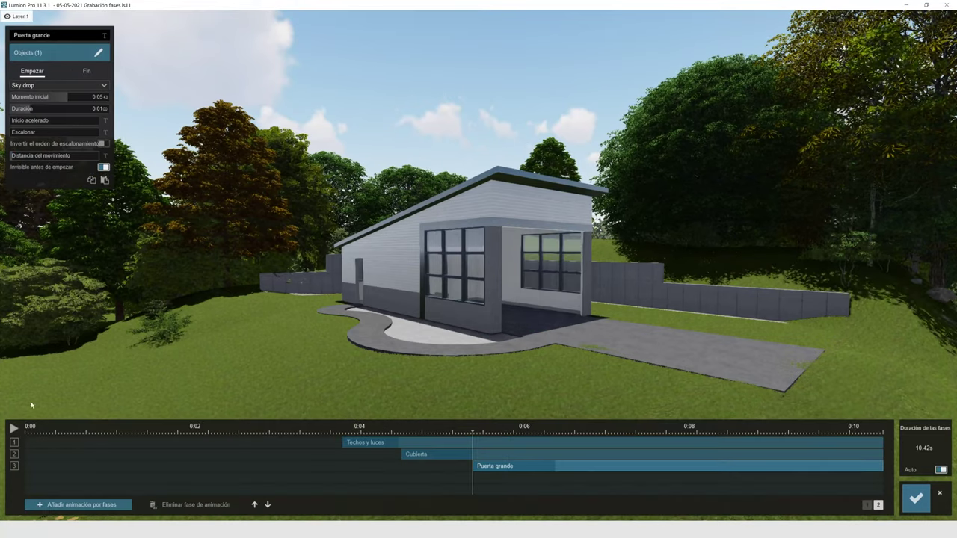
left_click(13, 429)
left_click(13, 429)
Accept the phase setup and play the clip to review the construction animation
left_click(917, 498)
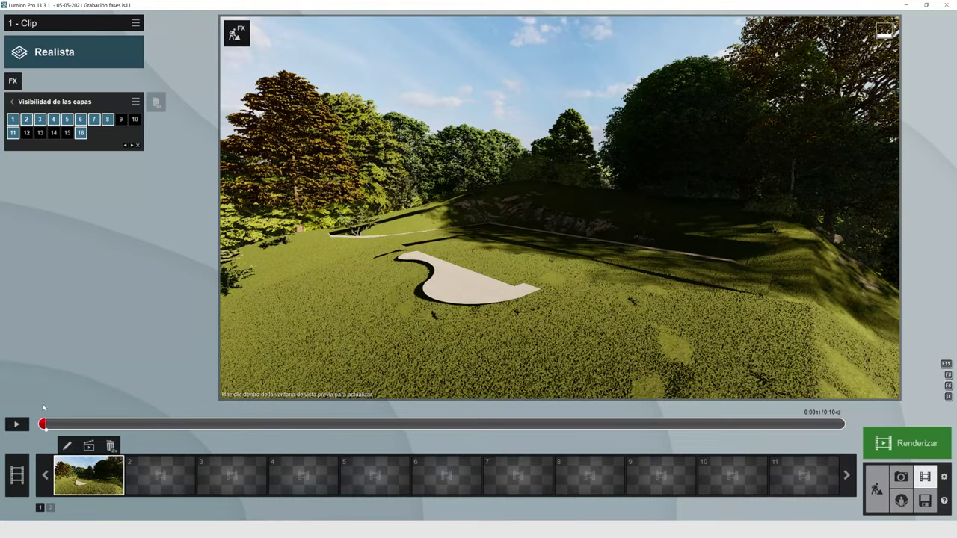
left_click(17, 425)
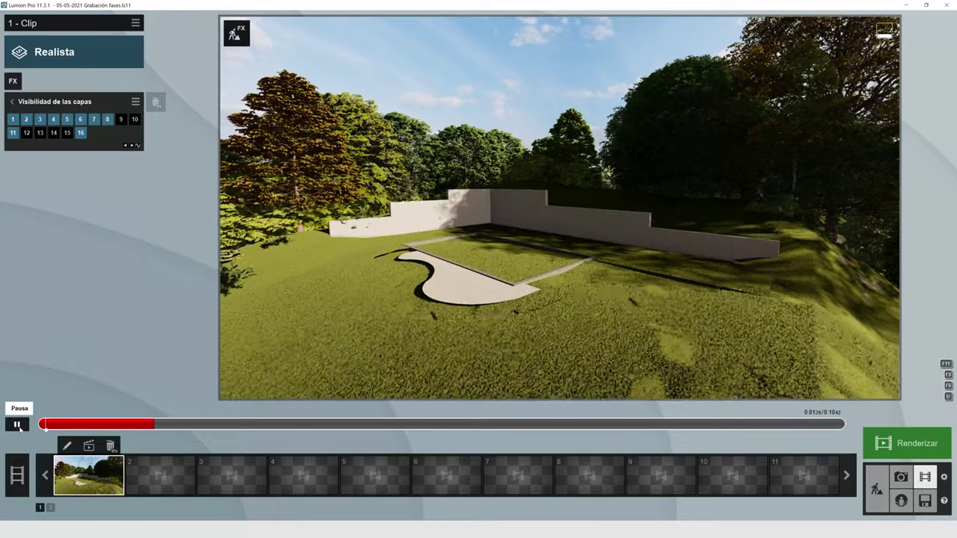